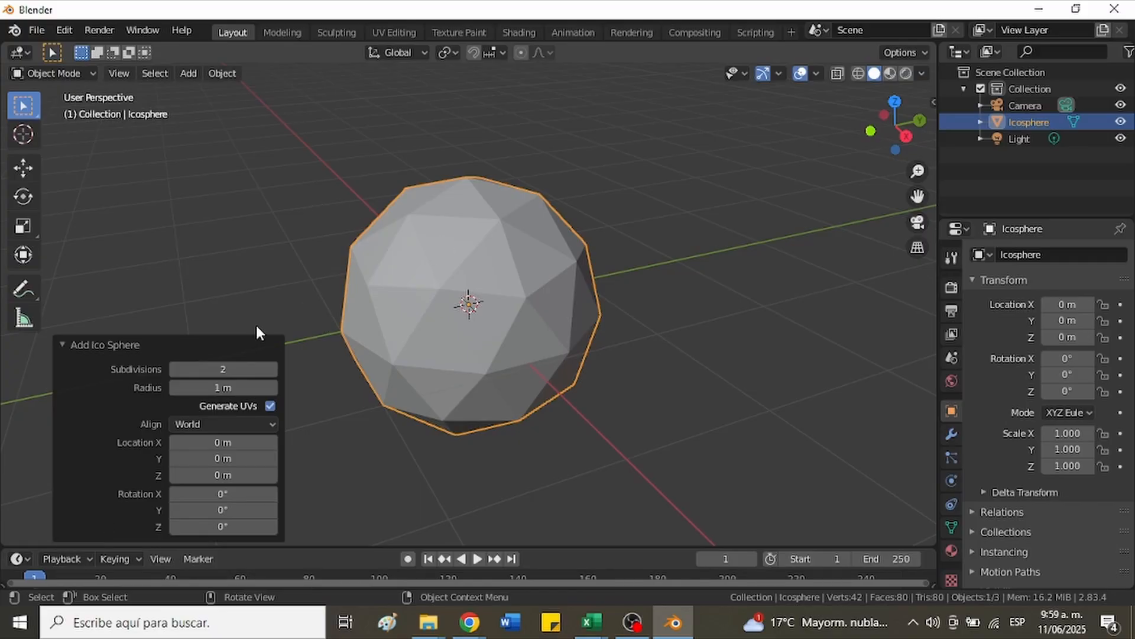
- Set the new ico sphere's subdivisions to 1
left_click(191, 370)
type("1")
key("Return")
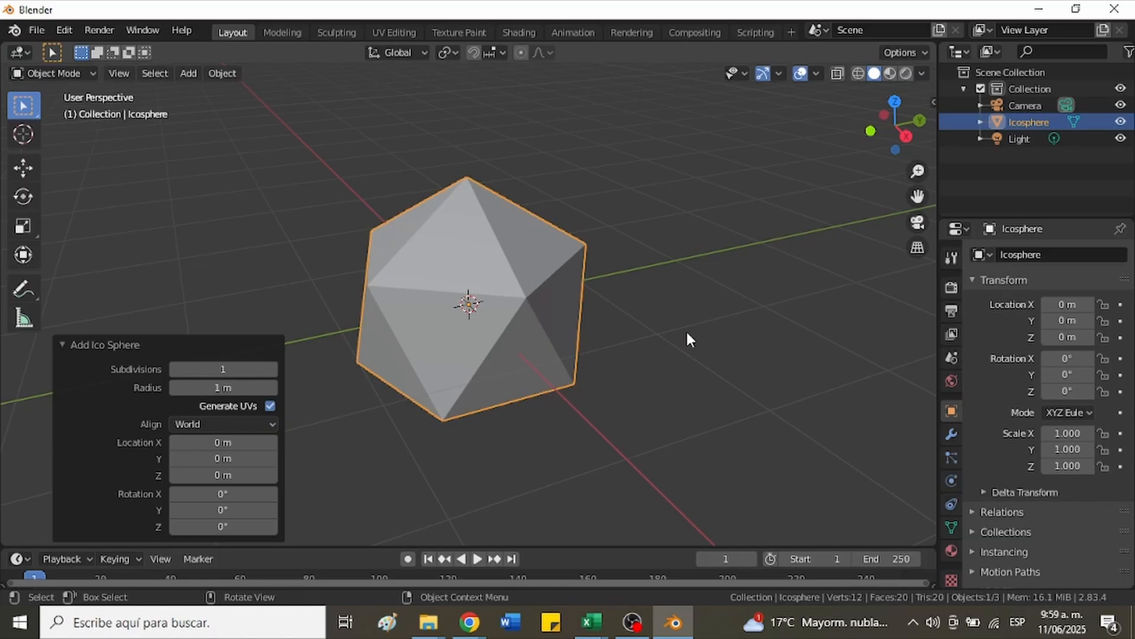
- Add a Bevel modifier to the icosphere and limit it to Only Vertices
middle_click_drag(777, 304, 701, 300)
left_click(951, 434)
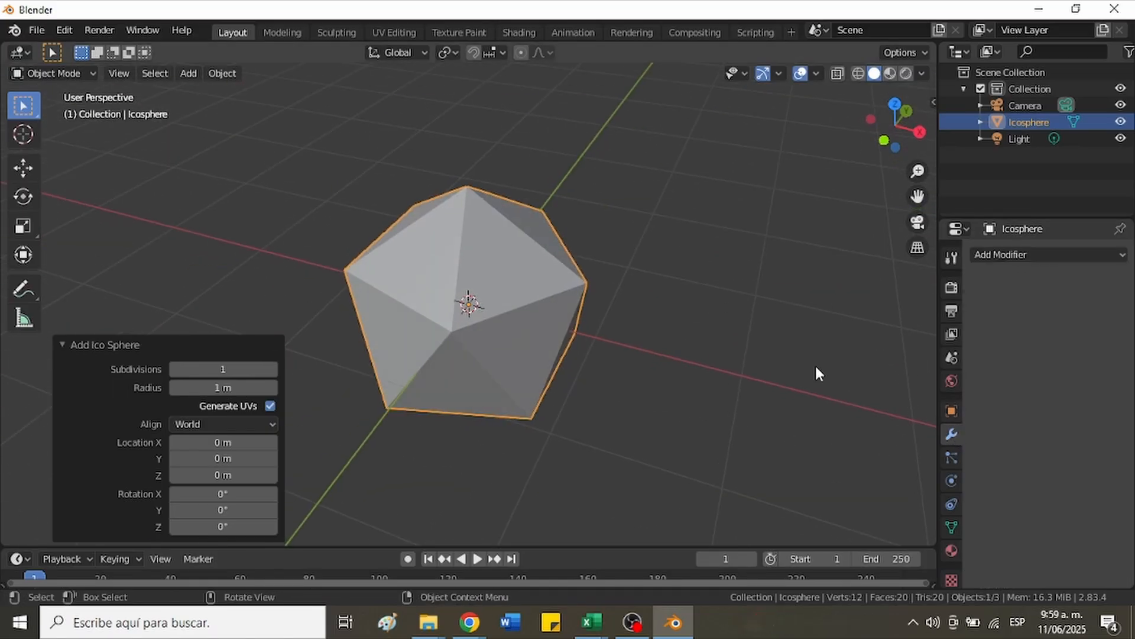
left_click(1045, 255)
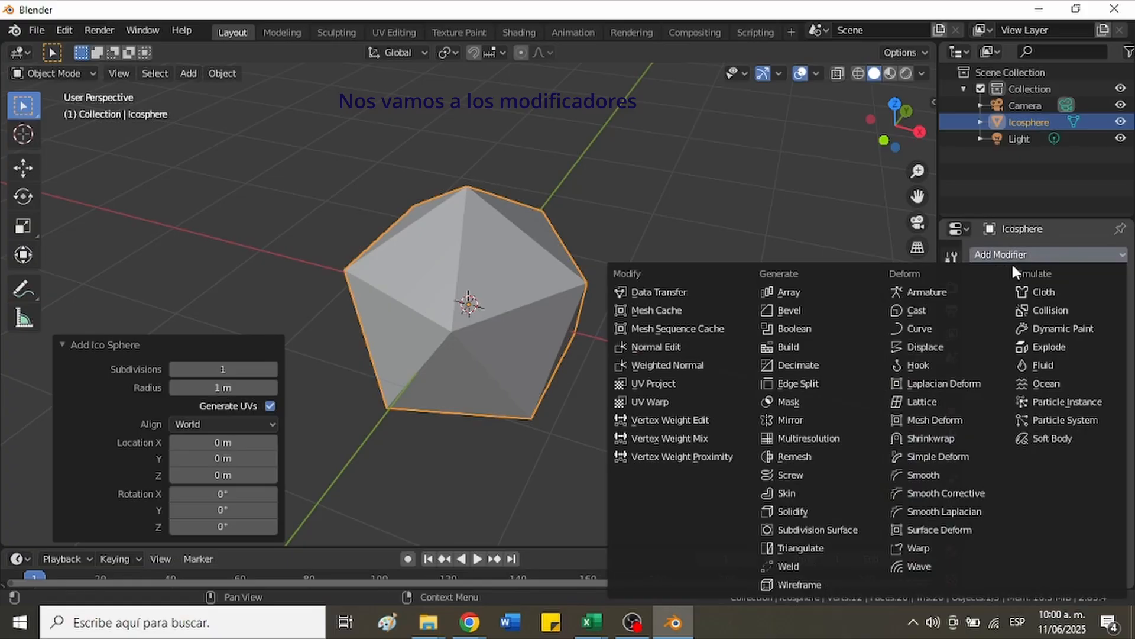
left_click(789, 311)
middle_click_drag(788, 311, 819, 328)
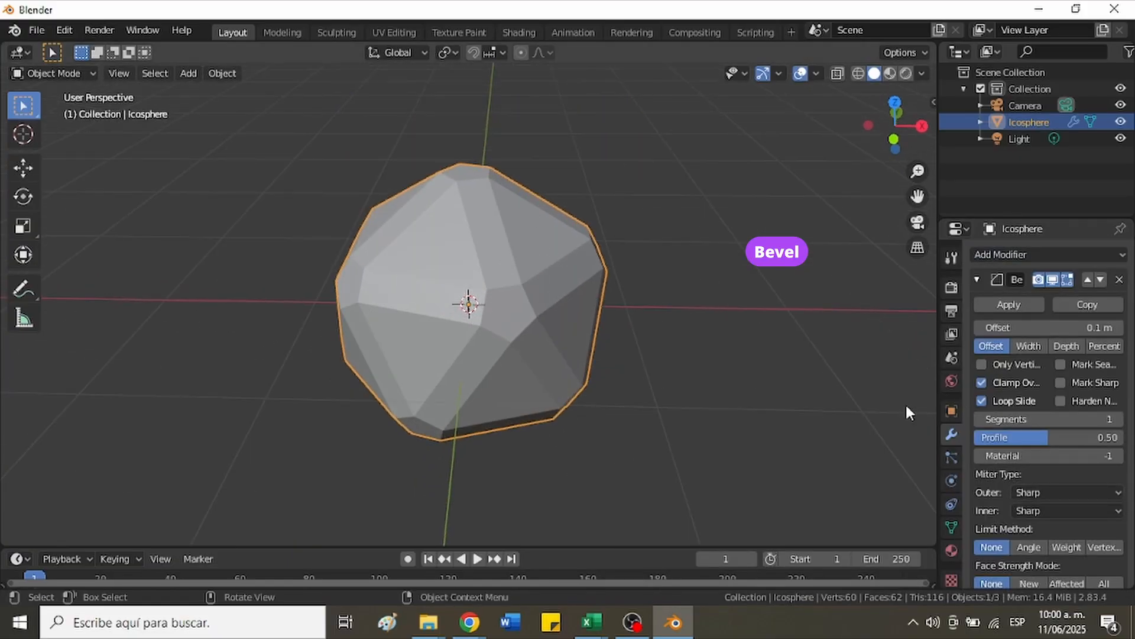
left_click(982, 365)
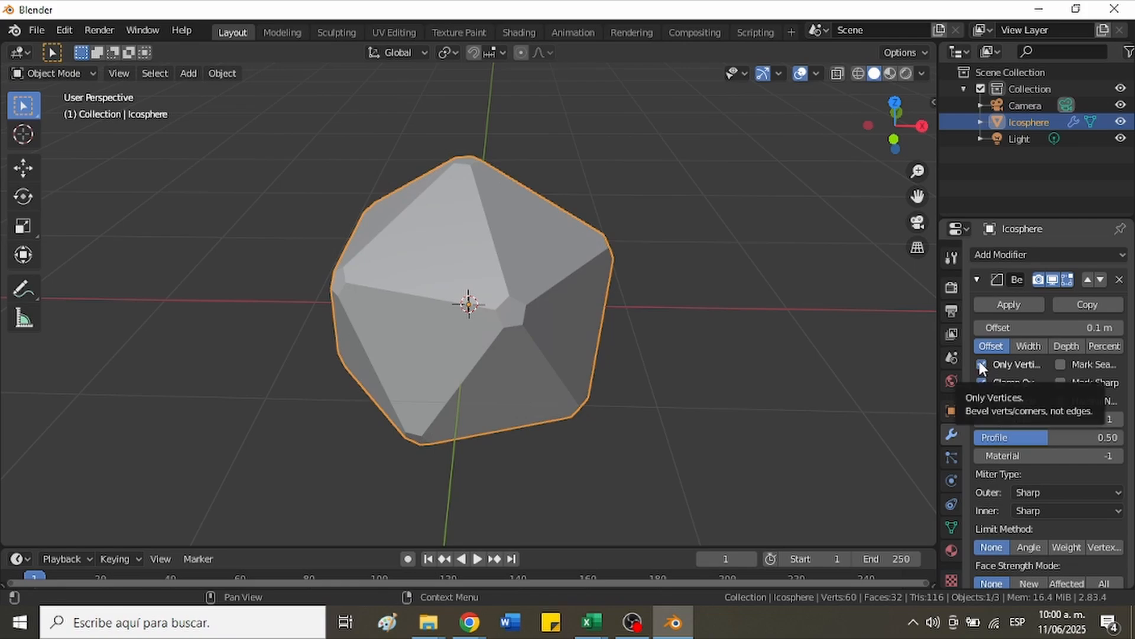
middle_click_drag(594, 305, 830, 408)
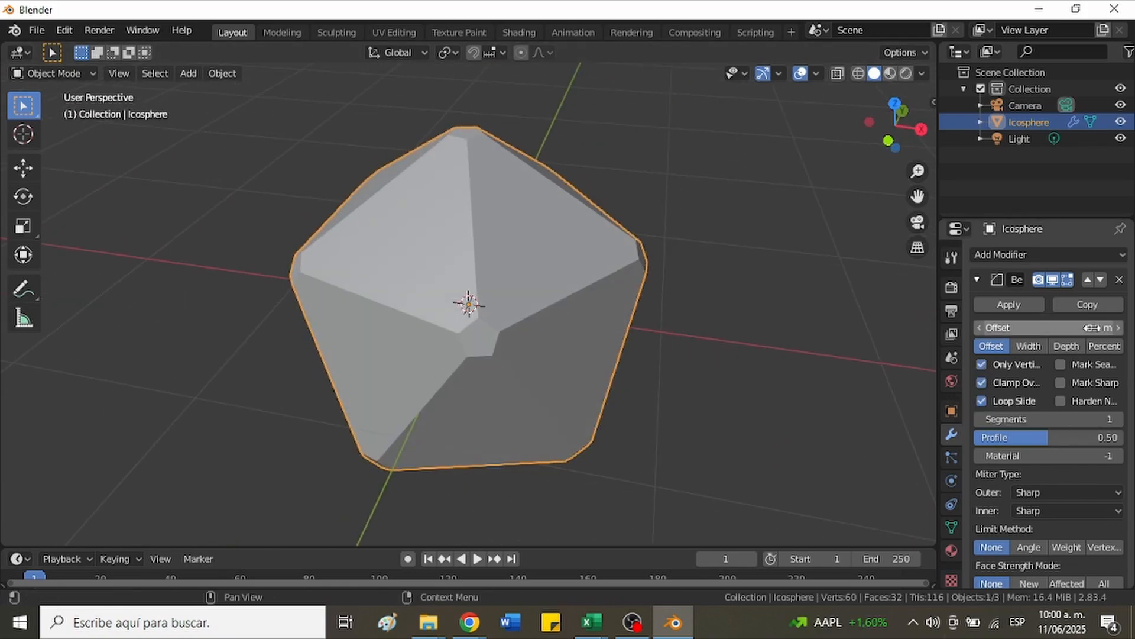
- Raise the Bevel modifier's offset to 0.35 m in small increments
left_click_drag(1094, 327, 1112, 327)
left_click(1115, 327)
left_click(1115, 328)
left_click(1116, 328)
left_click(1115, 328)
left_click(1115, 328)
left_click(1115, 328)
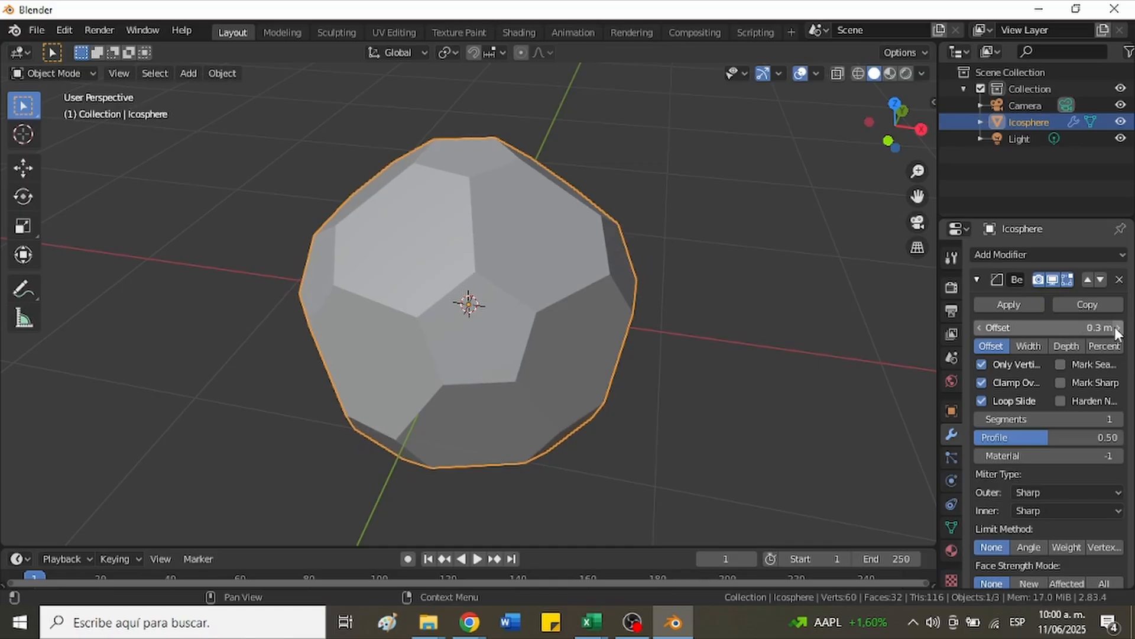
left_click(1115, 328)
left_click(1115, 328)
left_click(1115, 327)
- Widen the modifier settings area, switch the bevel width type to Percent and set the width to 30%
left_click_drag(938, 372, 865, 372)
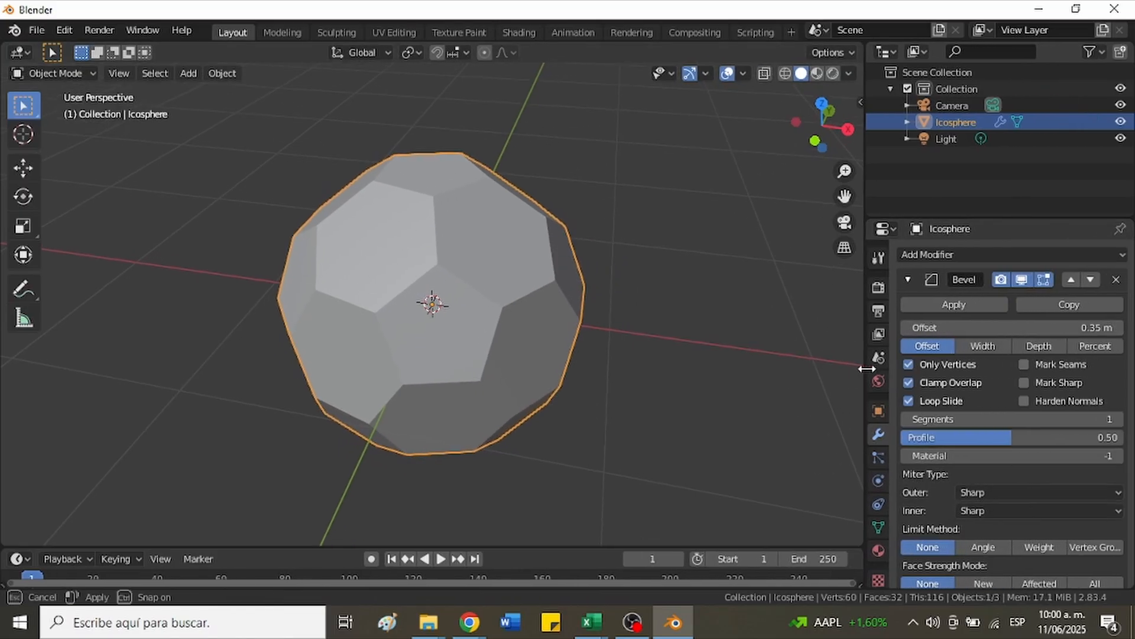
left_click(1095, 346)
left_click(1103, 328)
type("30")
key("Return")
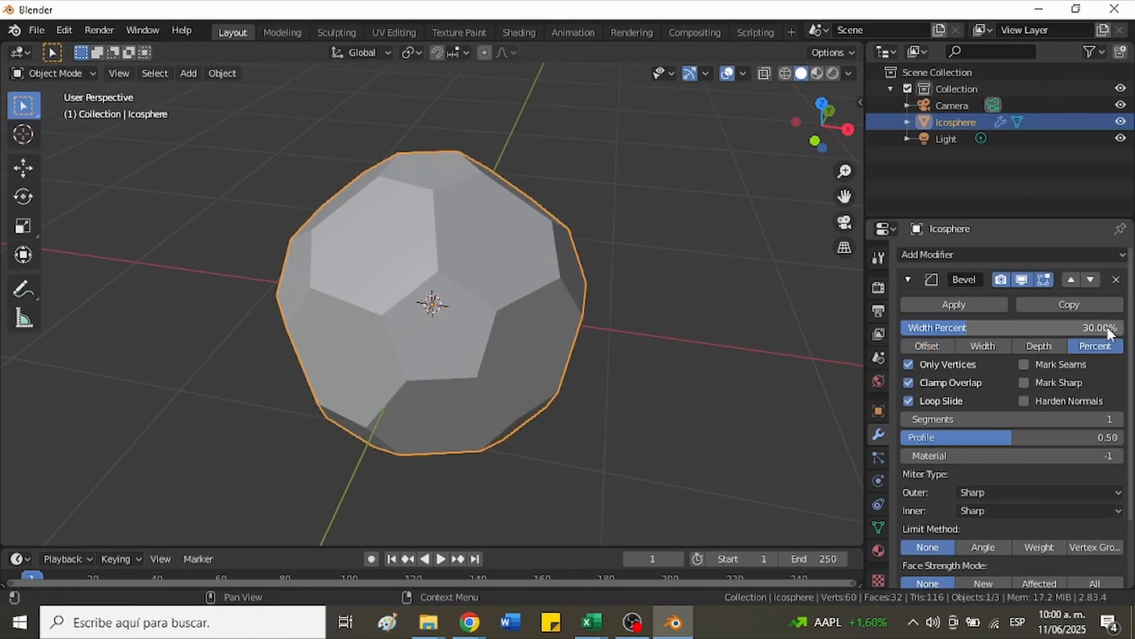
- Deselect the icosphere and switch the viewport shading to Material Preview
middle_click_drag(587, 306, 596, 300)
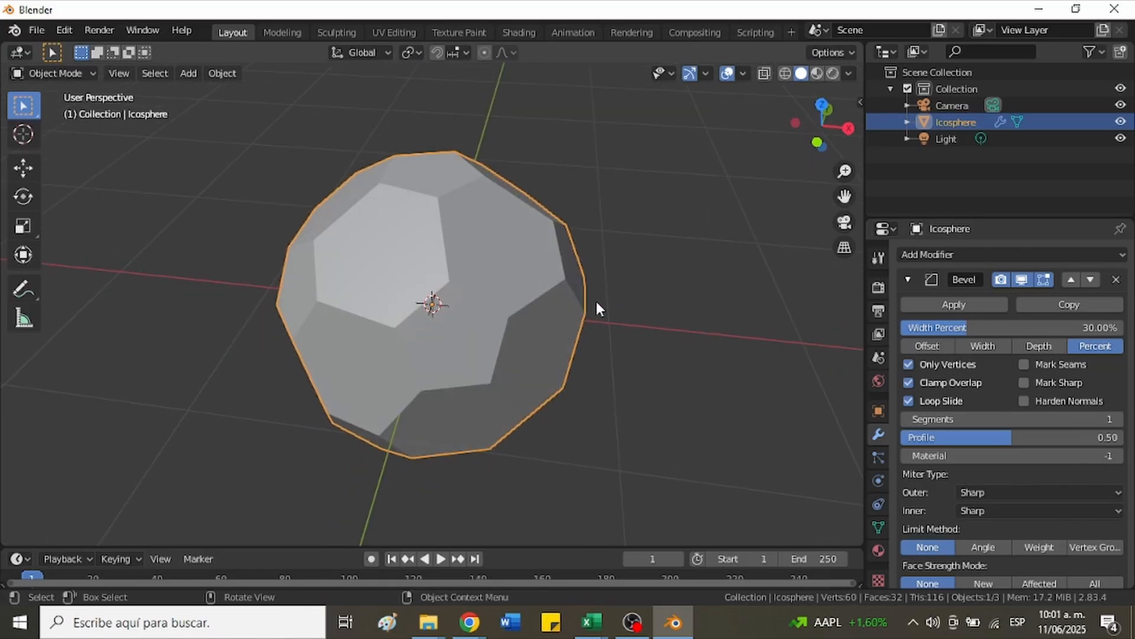
middle_click_drag(526, 181, 601, 266)
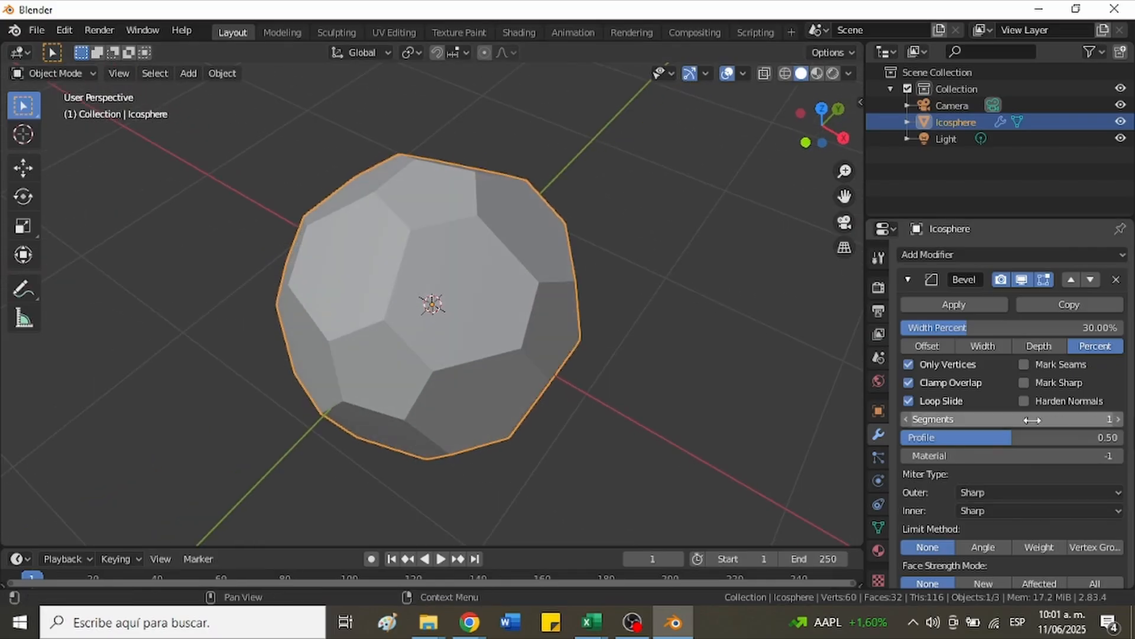
middle_click_drag(828, 396, 328, 328)
left_click(200, 332)
key("z")
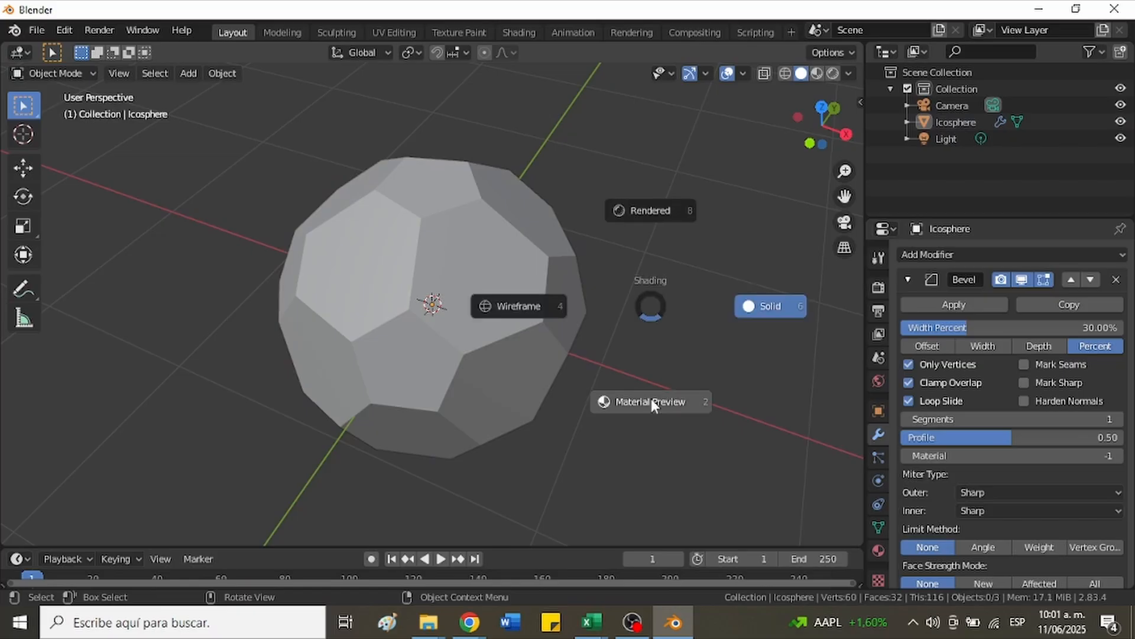
left_click(680, 402)
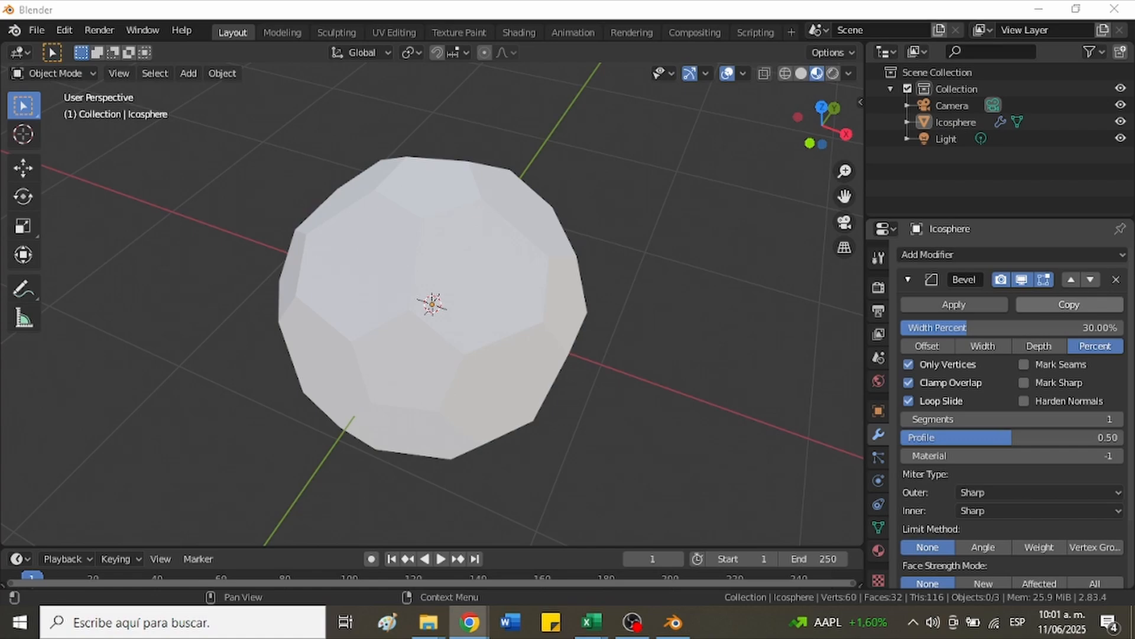
- Create a first material on the icosphere and name it blanco
left_click(879, 551)
left_click(1121, 255)
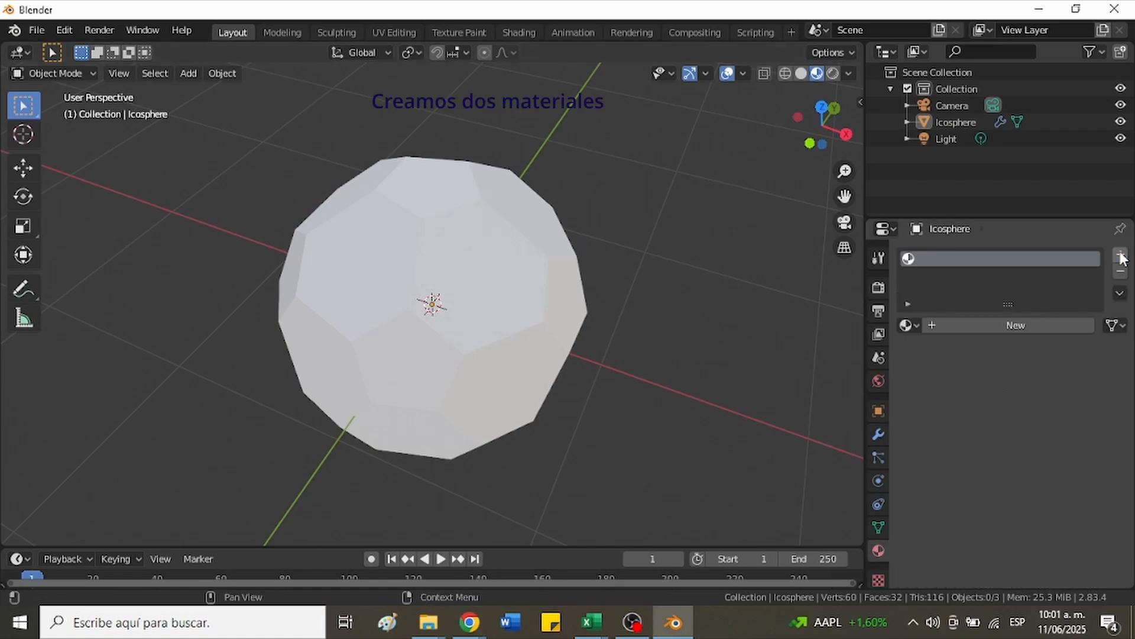
left_click(1005, 324)
double_click(979, 258)
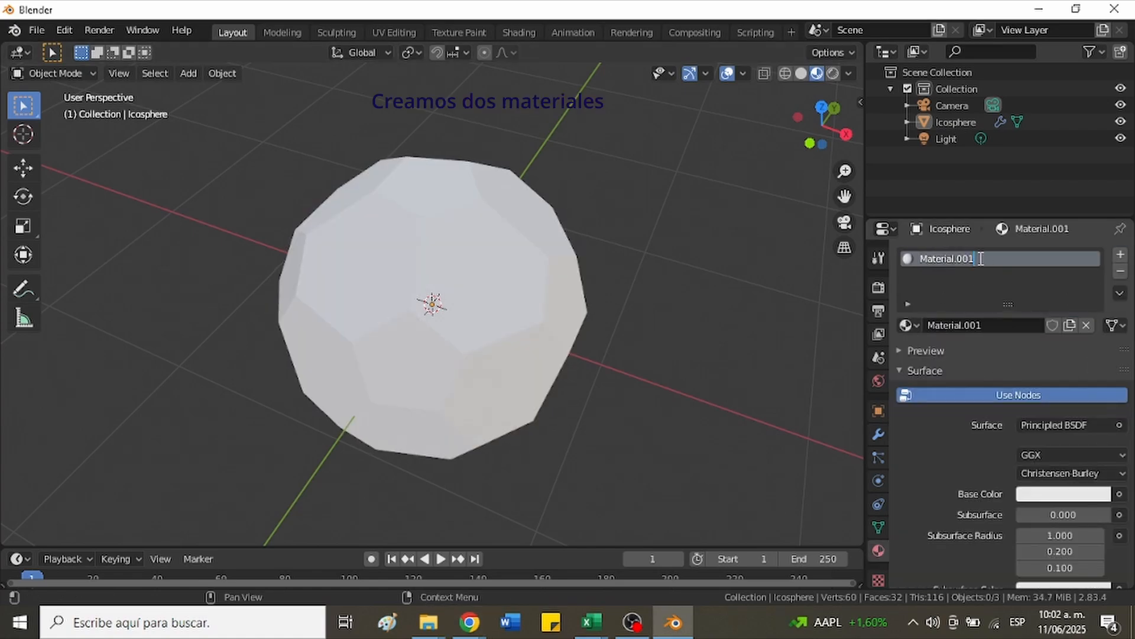
type("blanco")
key("Return")
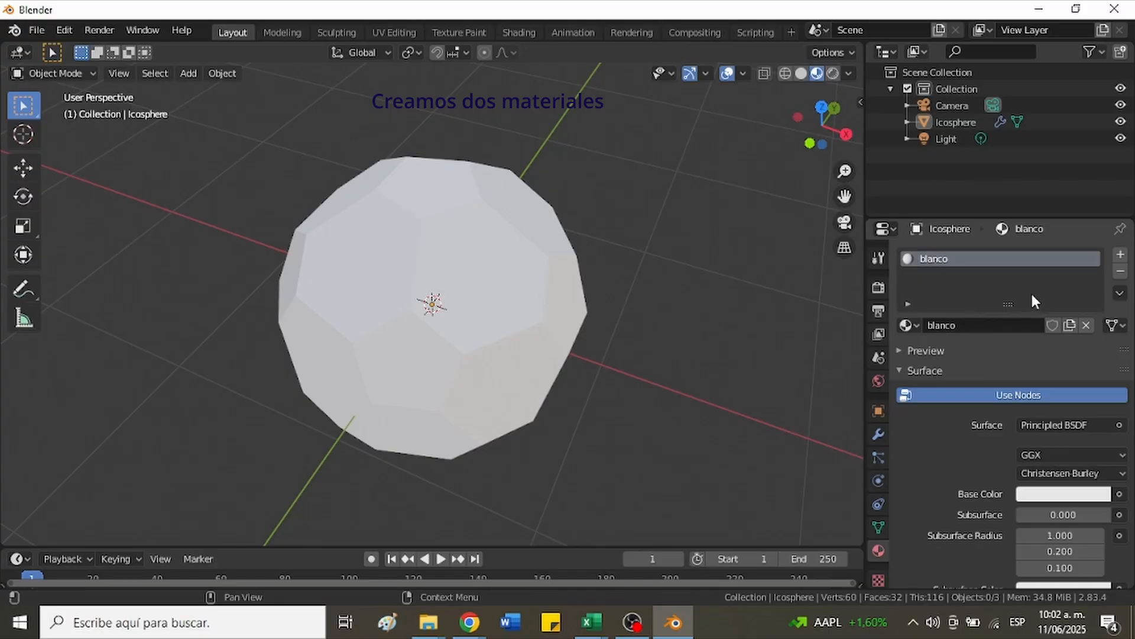
- Add a second material named azul and set its base color to blue with hue 0.667 and saturation 1.000
left_click(1120, 254)
left_click(1005, 358)
double_click(984, 276)
type("azul")
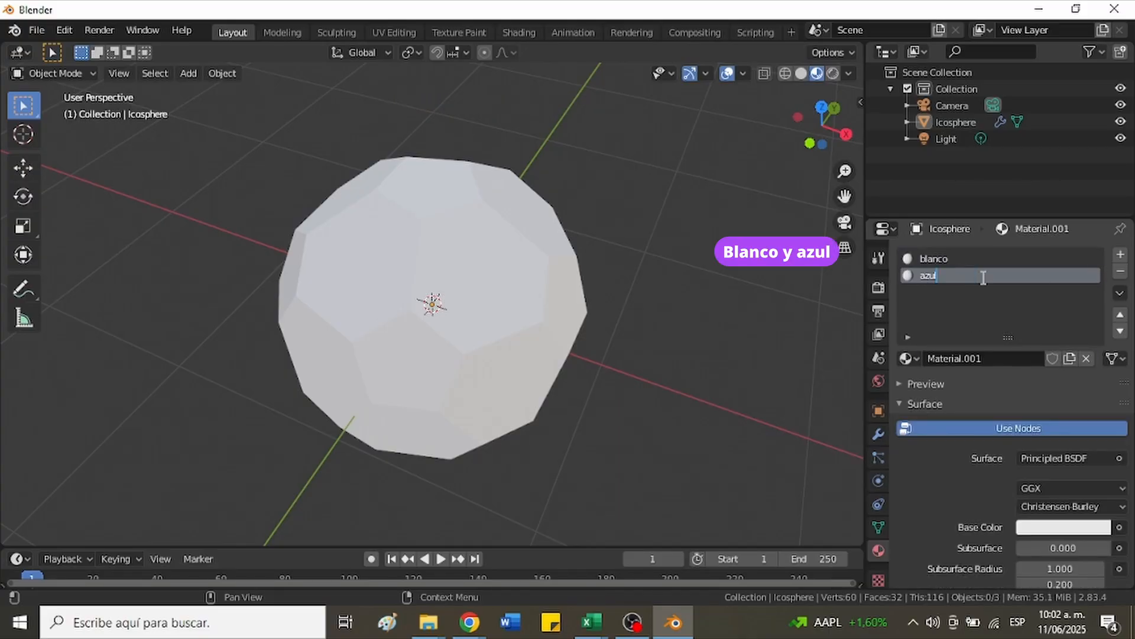
key("Return")
left_click(1044, 527)
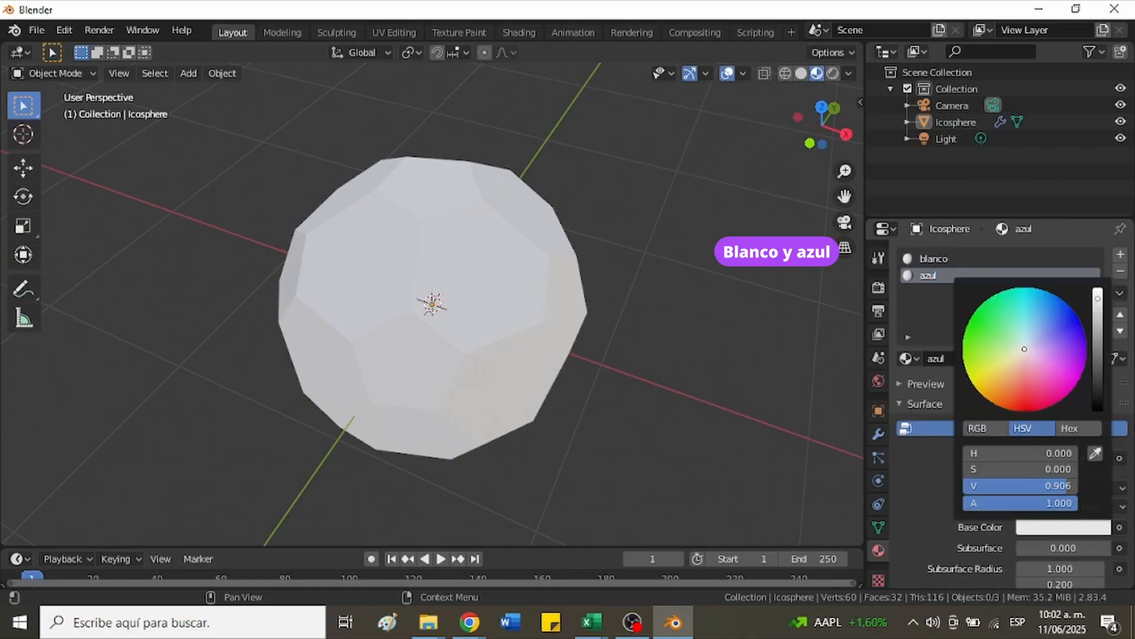
left_click(1078, 318)
- Set the Bevel modifier's material index to 1 so the pentagon faces use the azul material
left_click(879, 436)
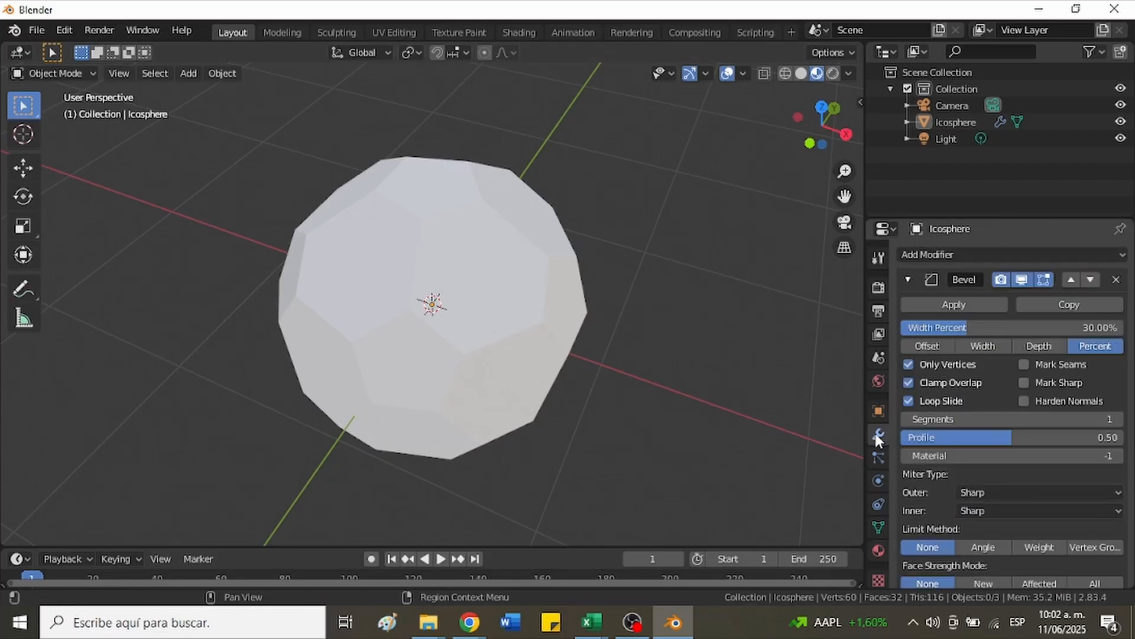
scroll(978, 509, "down", 3)
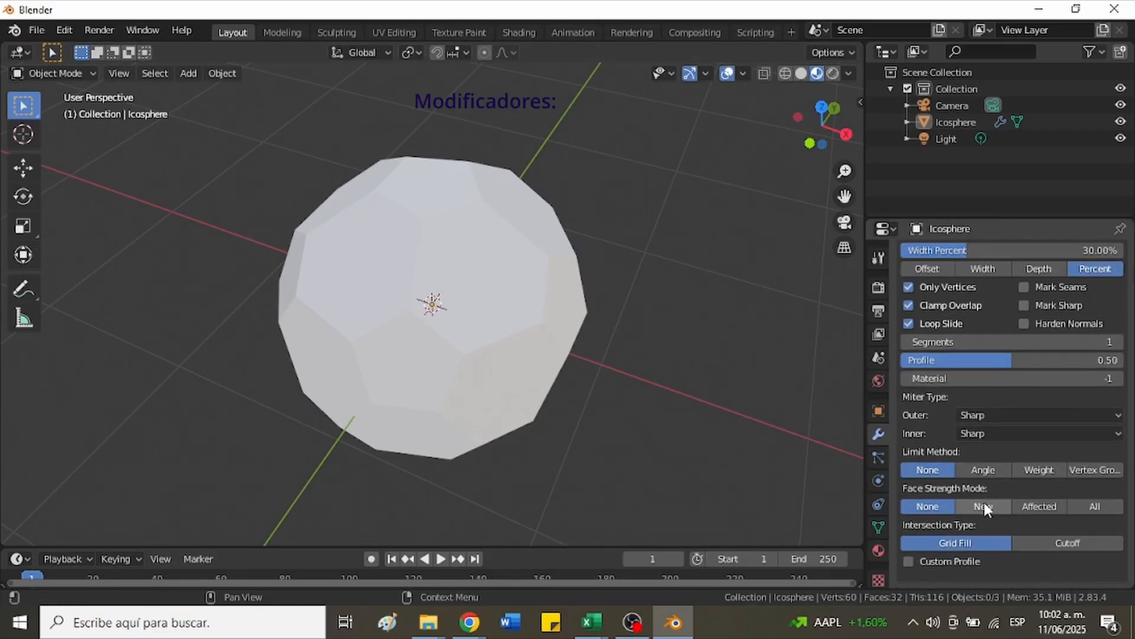
scroll(984, 502, "up", 3)
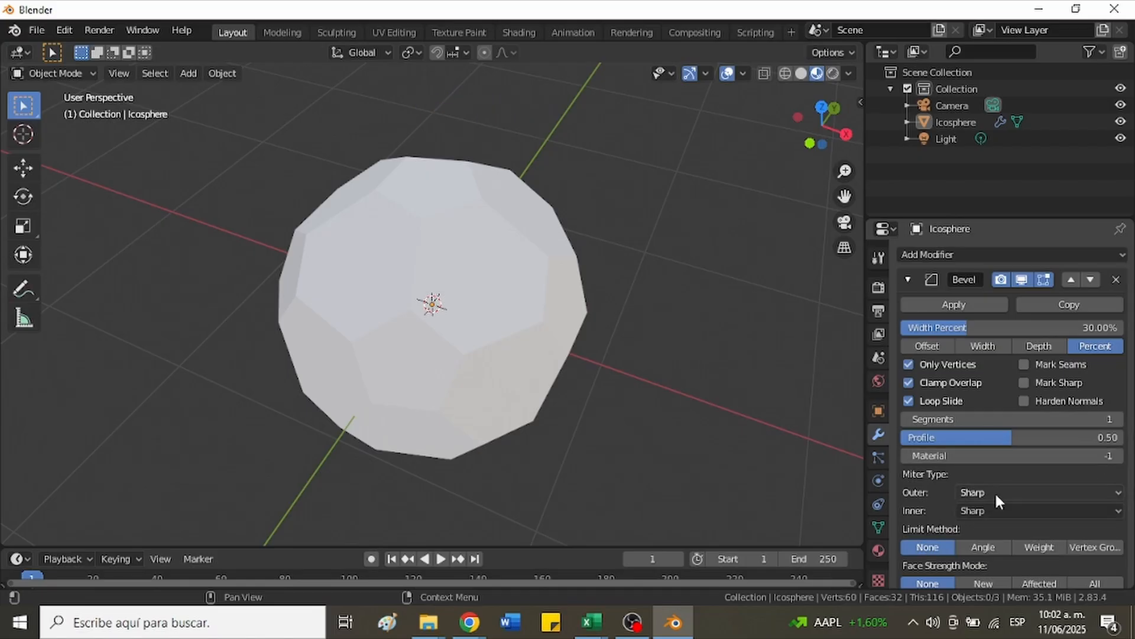
scroll(1029, 492, "down", 2)
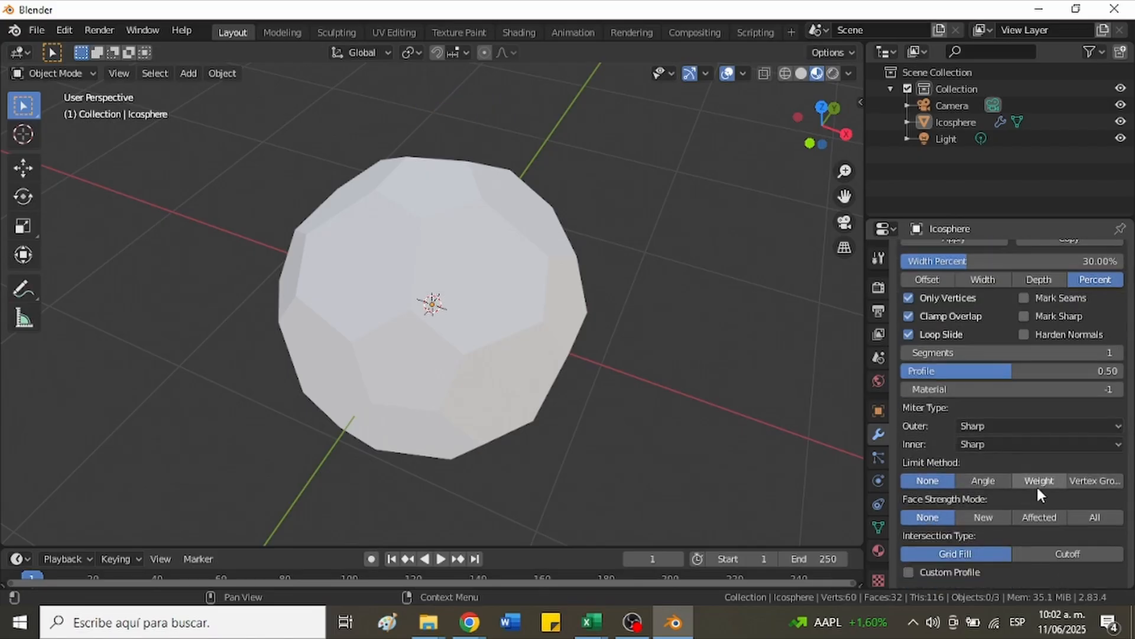
scroll(1064, 486, "up", 2)
key("alt+Tab")
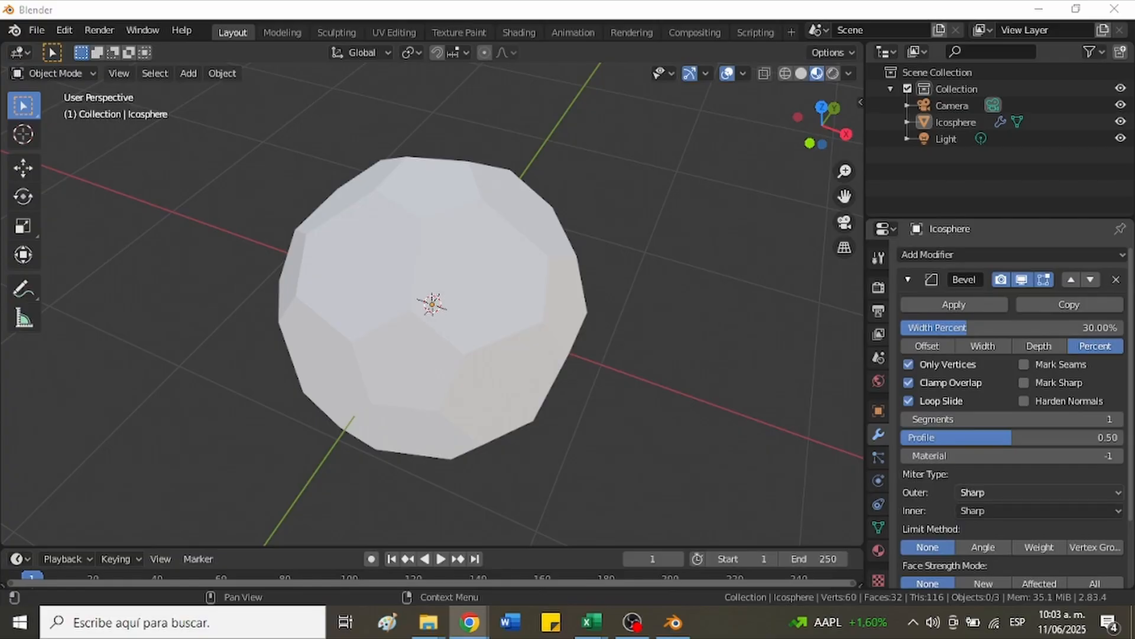
scroll(1013, 414, "down", 3)
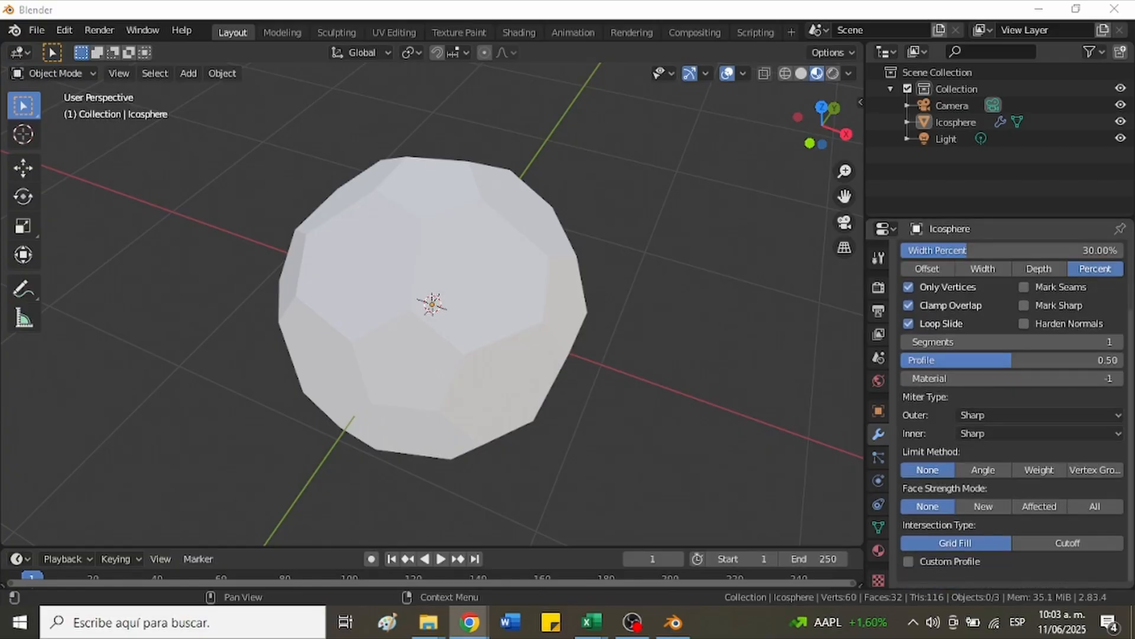
scroll(1087, 538, "up", 1)
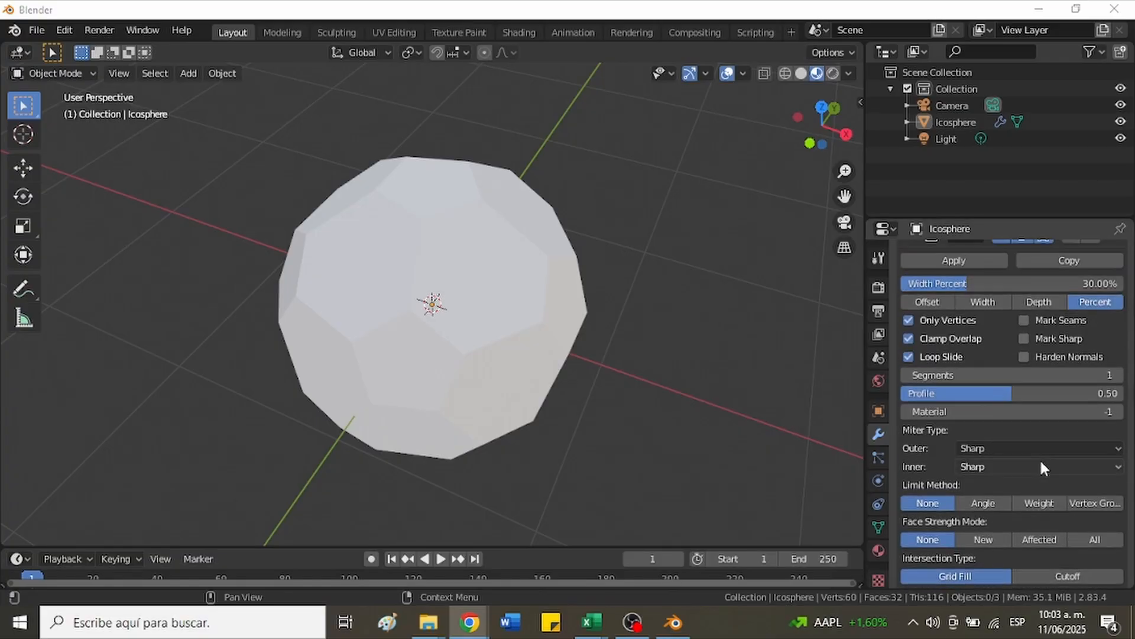
left_click(1085, 449)
scroll(1004, 440, "up", 1)
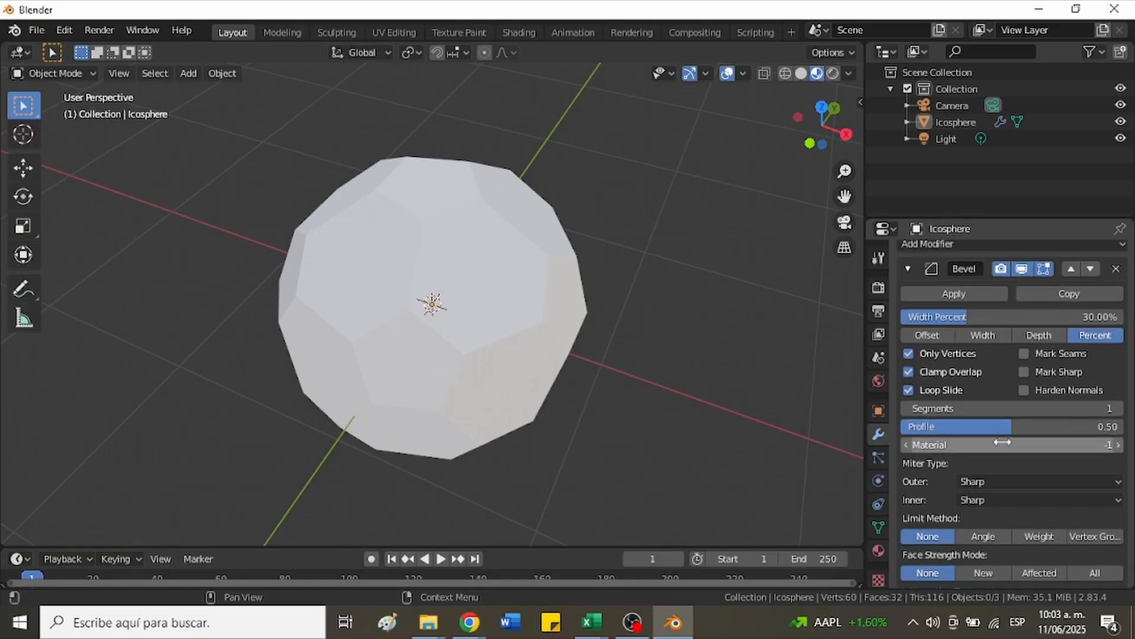
left_click(1118, 445)
left_click(1118, 446)
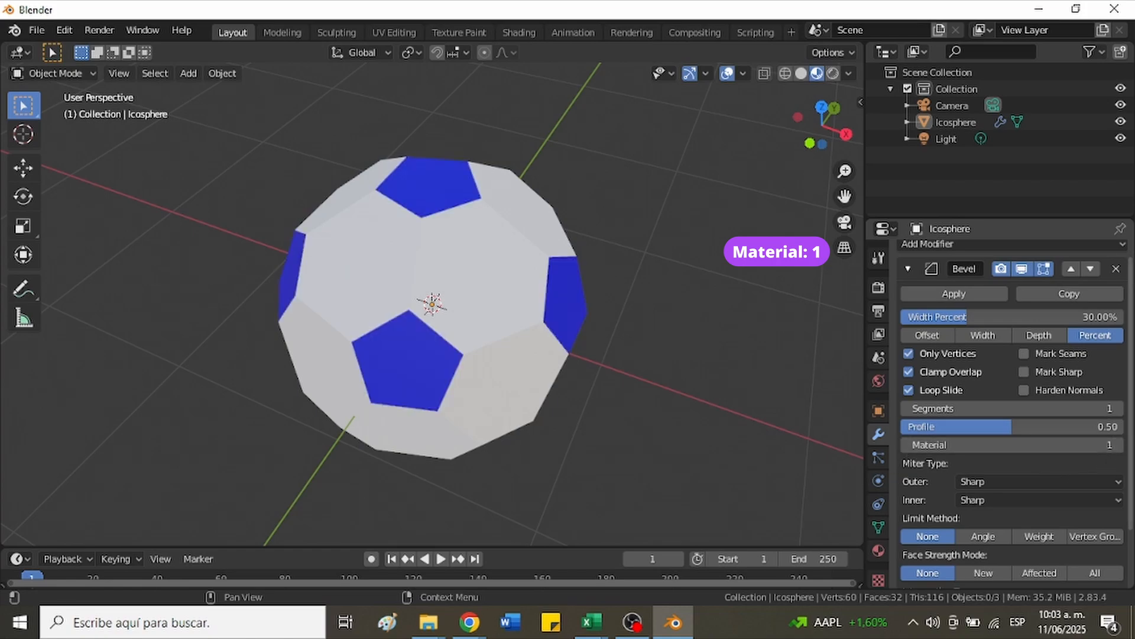
- Darken the azul material's base color to navy blue by lowering its brightness value
middle_click_drag(476, 474, 591, 319)
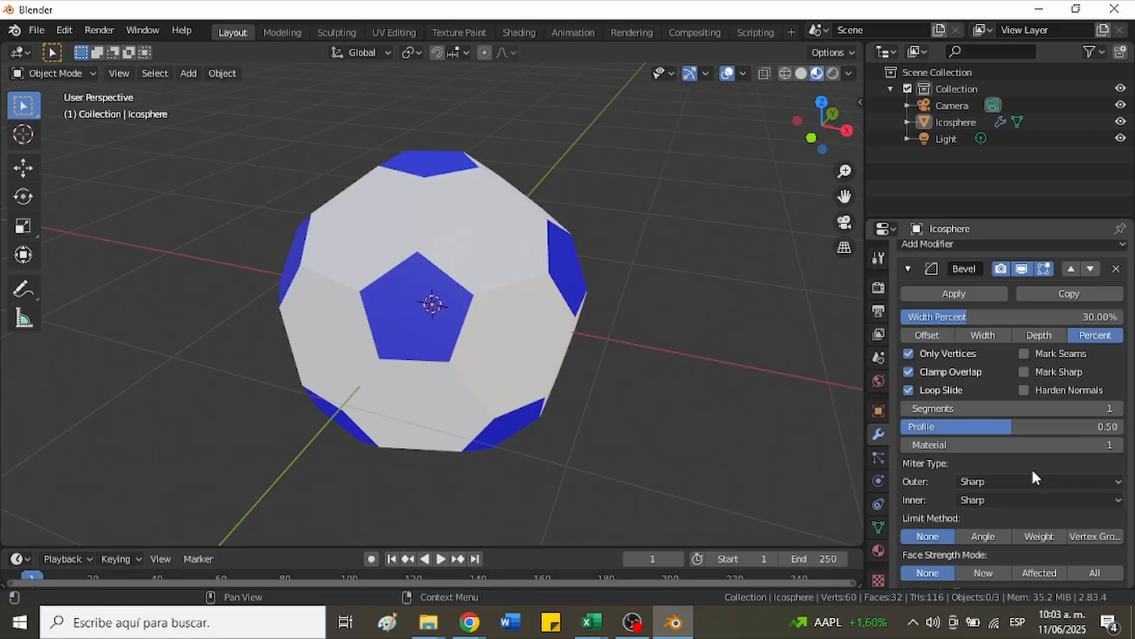
middle_click_drag(545, 311, 688, 343)
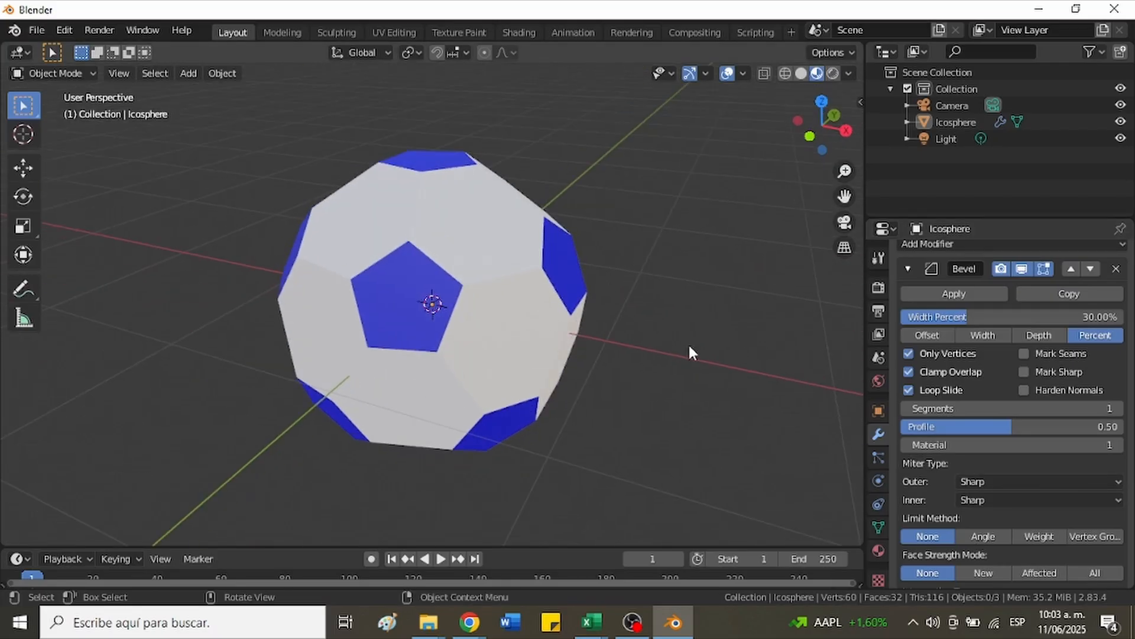
left_click(879, 551)
left_click(1041, 527)
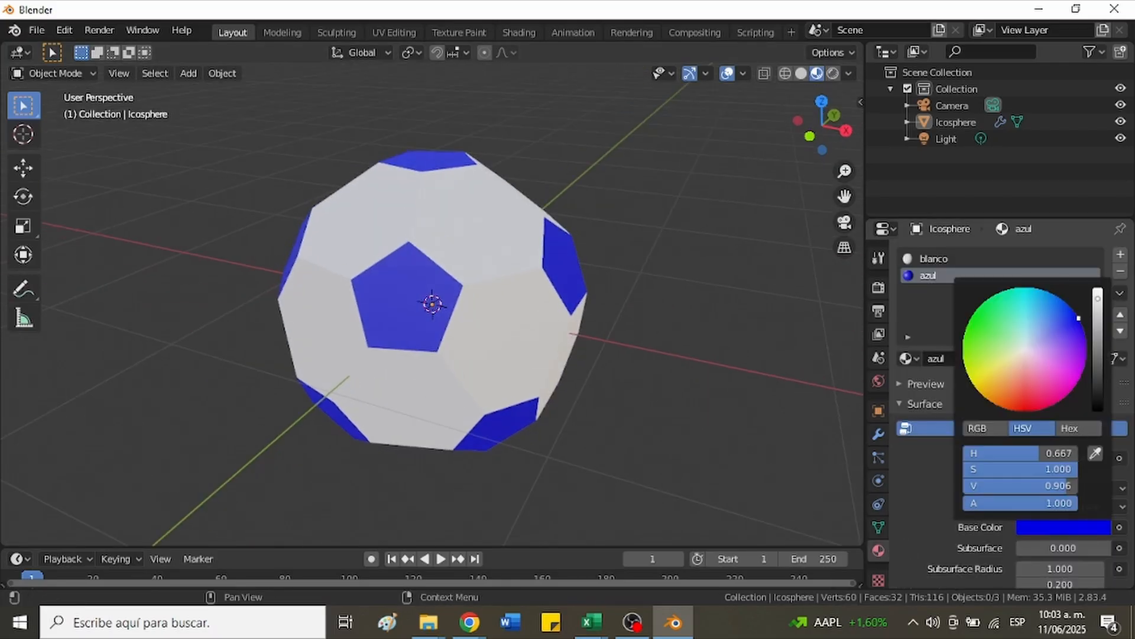
left_click_drag(1032, 486, 1006, 486)
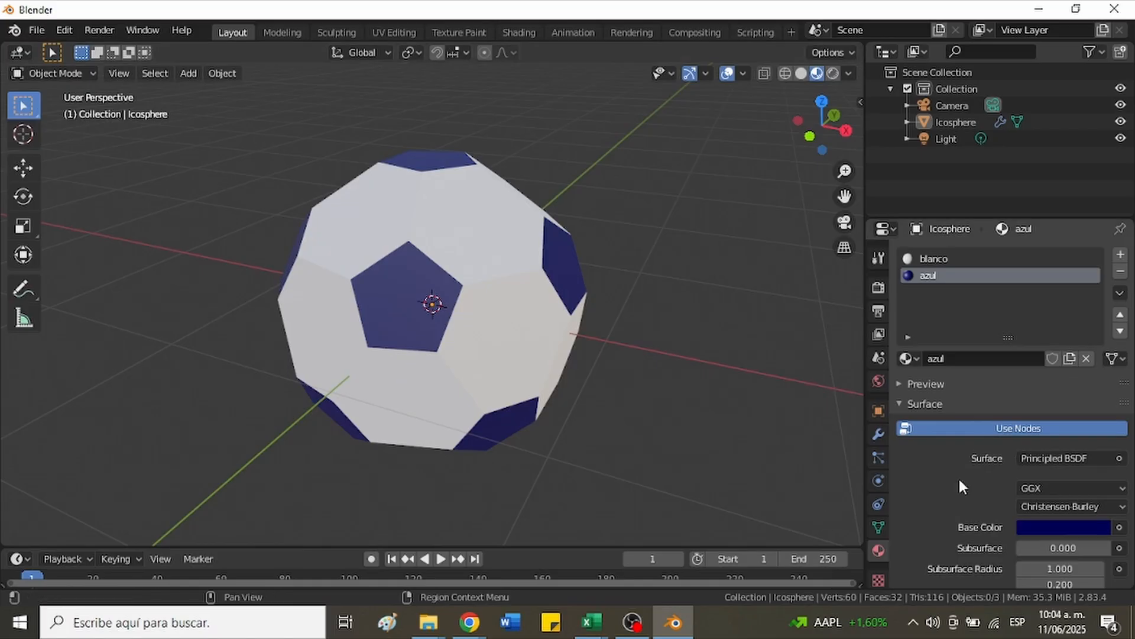
- Return to the icosphere's Bevel modifier settings and inspect the colored ball up close
middle_click_drag(739, 355, 591, 297)
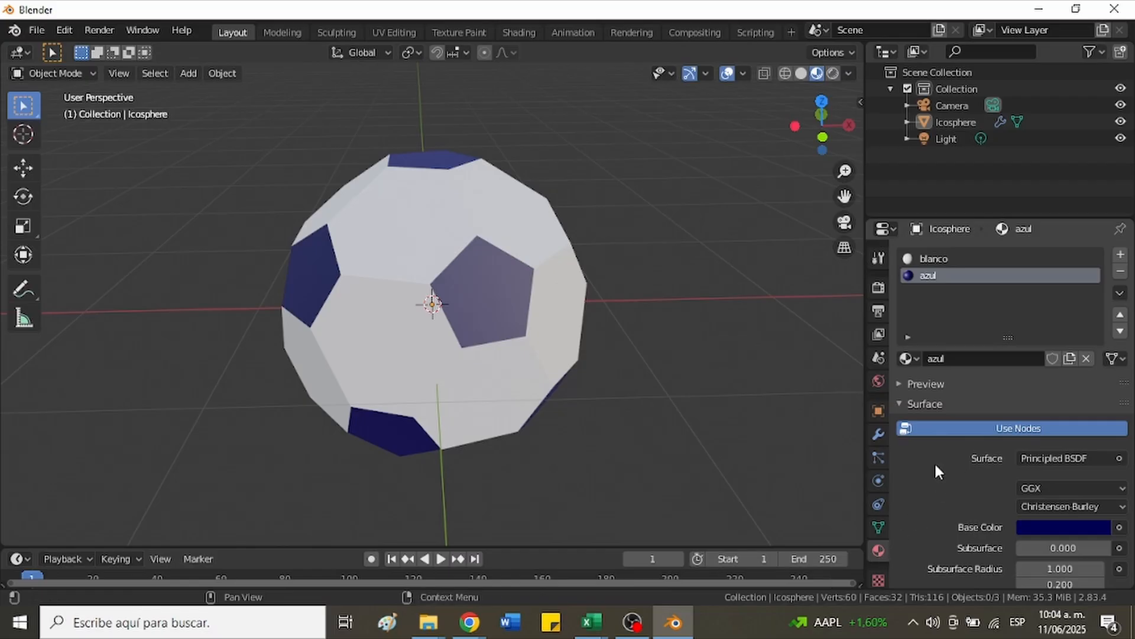
scroll(922, 456, "down", 1)
left_click(878, 434)
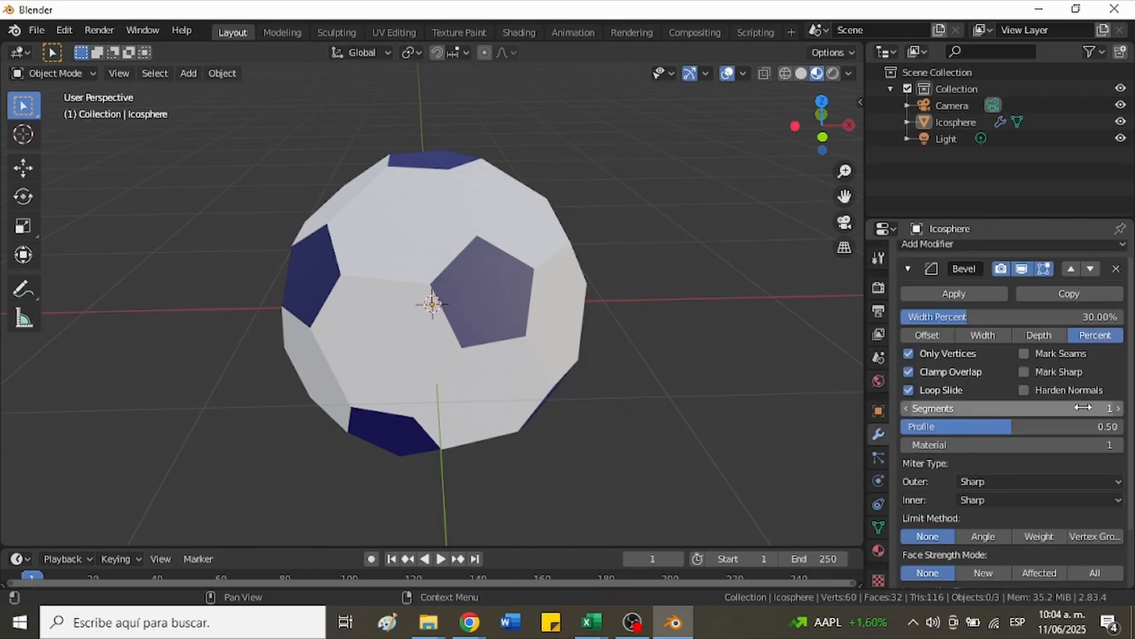
middle_click_drag(736, 426, 432, 301)
scroll(432, 301, "up", 2)
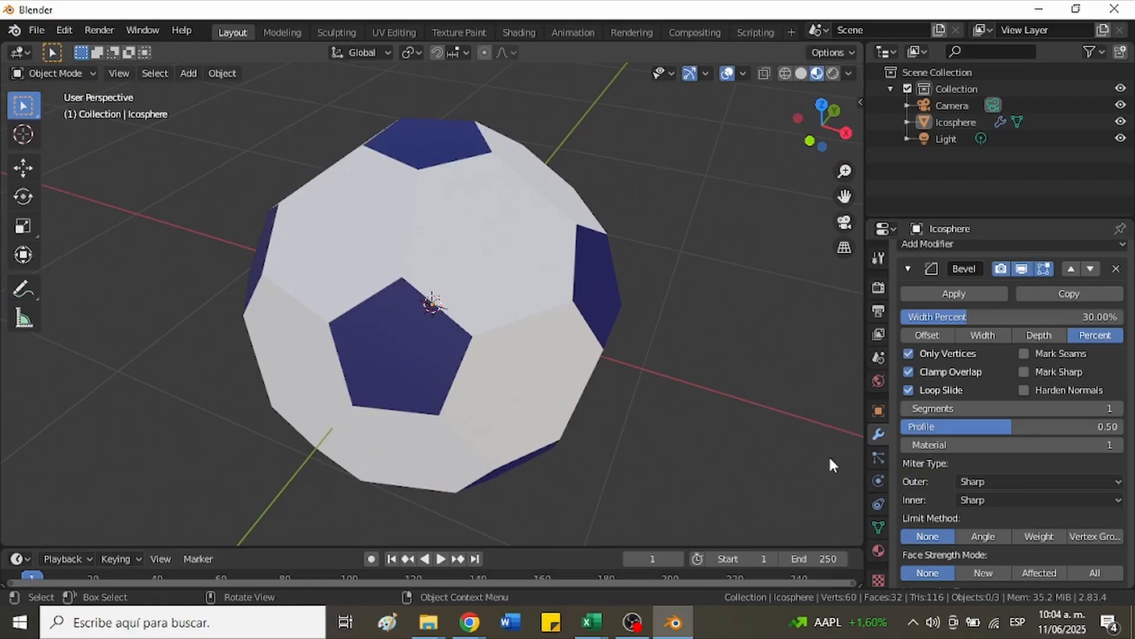
key("alt+Tab")
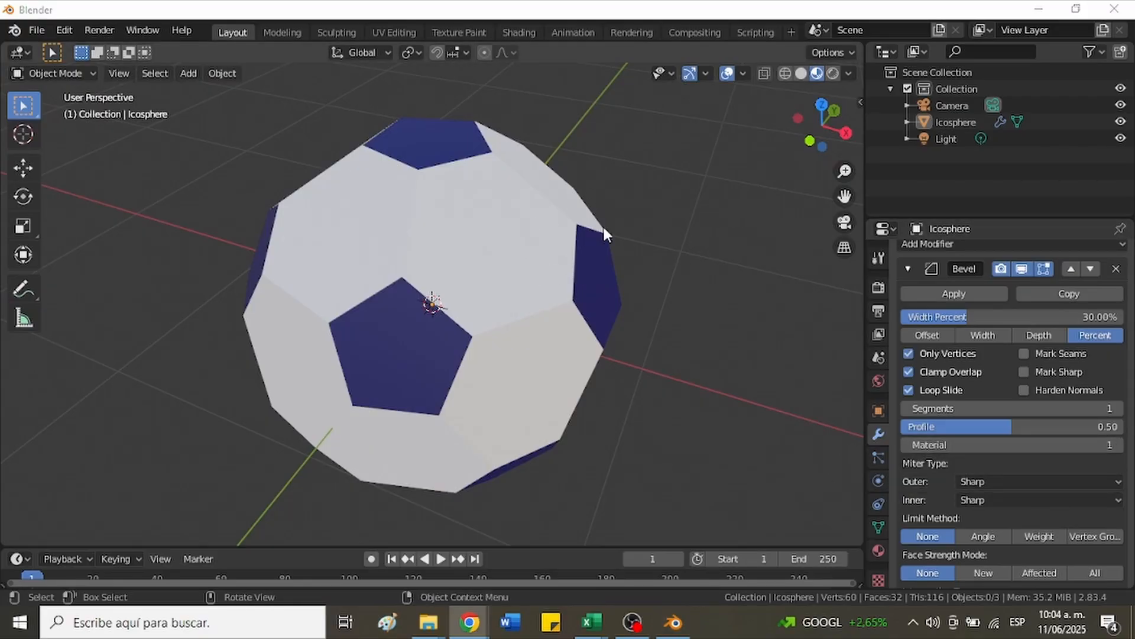
- Add an Edge Split modifier to the icosphere with a split angle of 0° and check the ball from several sides
middle_click_drag(602, 225, 613, 196)
left_click(908, 269)
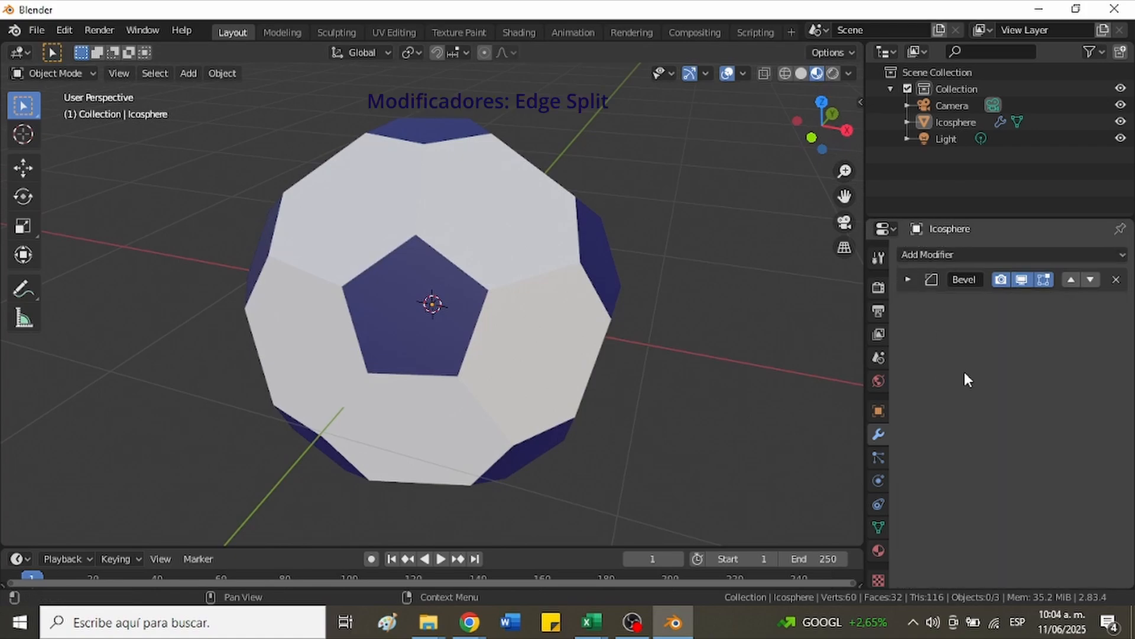
left_click(965, 254)
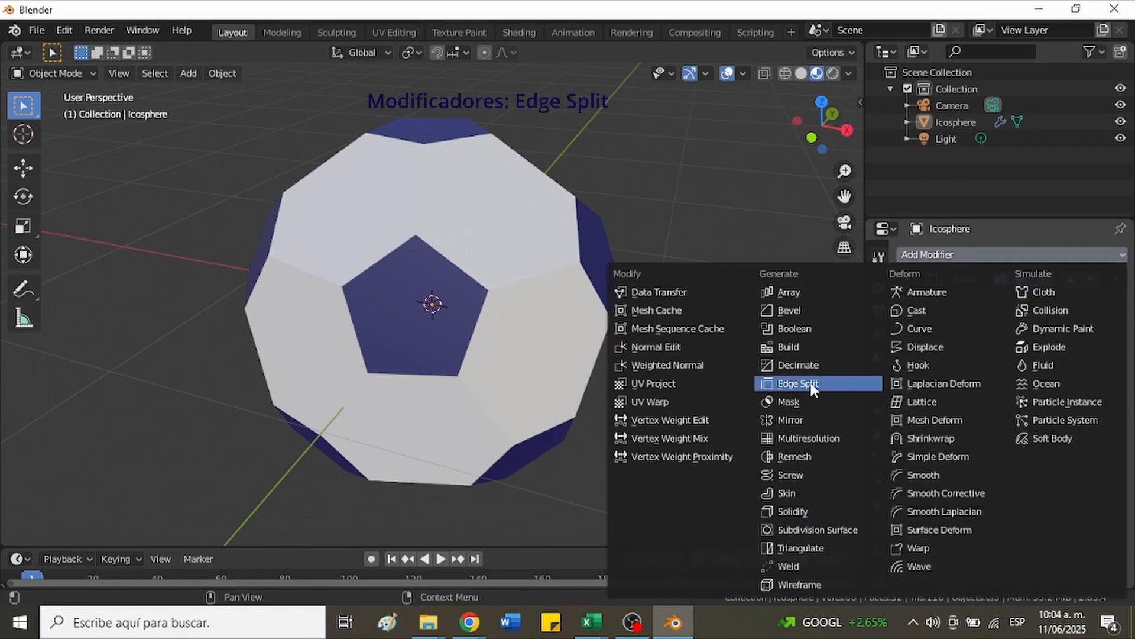
left_click(813, 382)
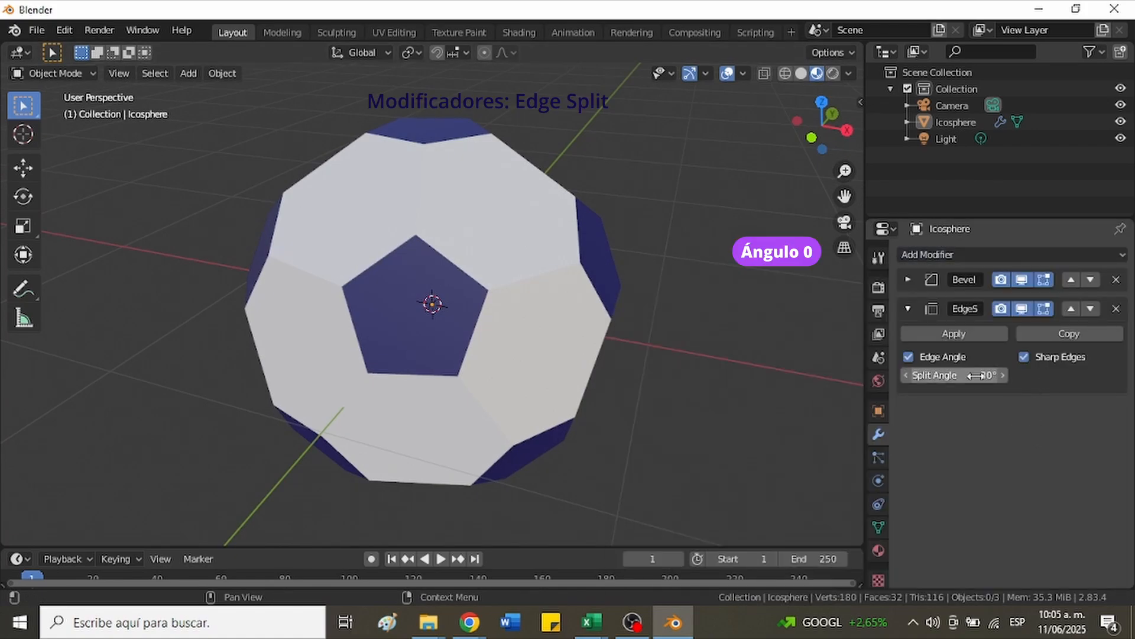
left_click(1000, 376)
type("0")
key("Return")
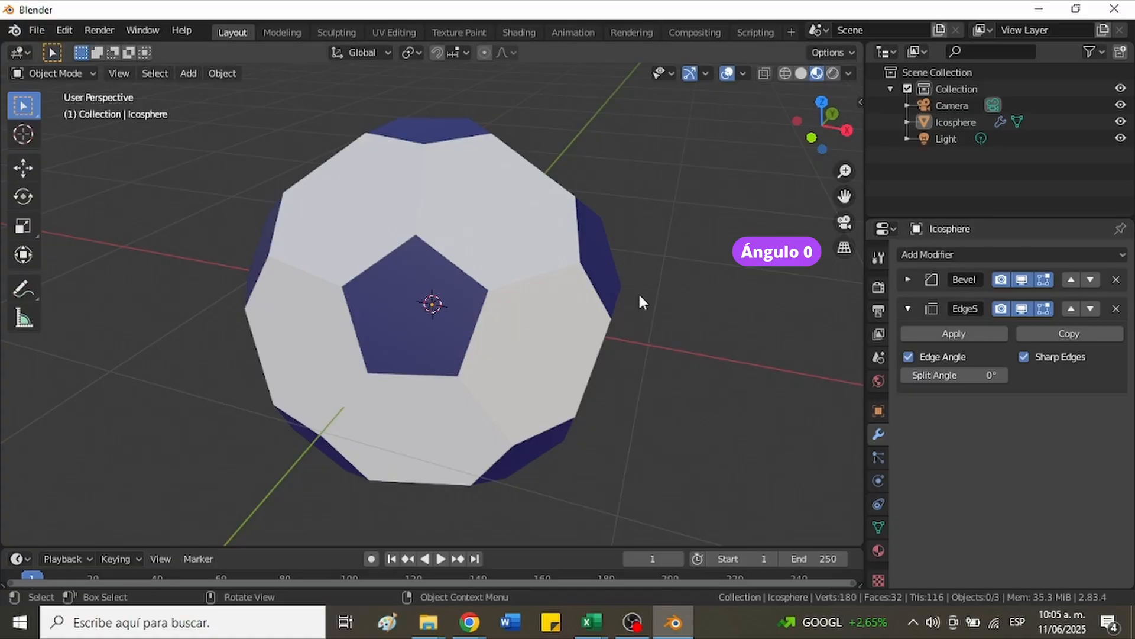
middle_click_drag(638, 292, 541, 296)
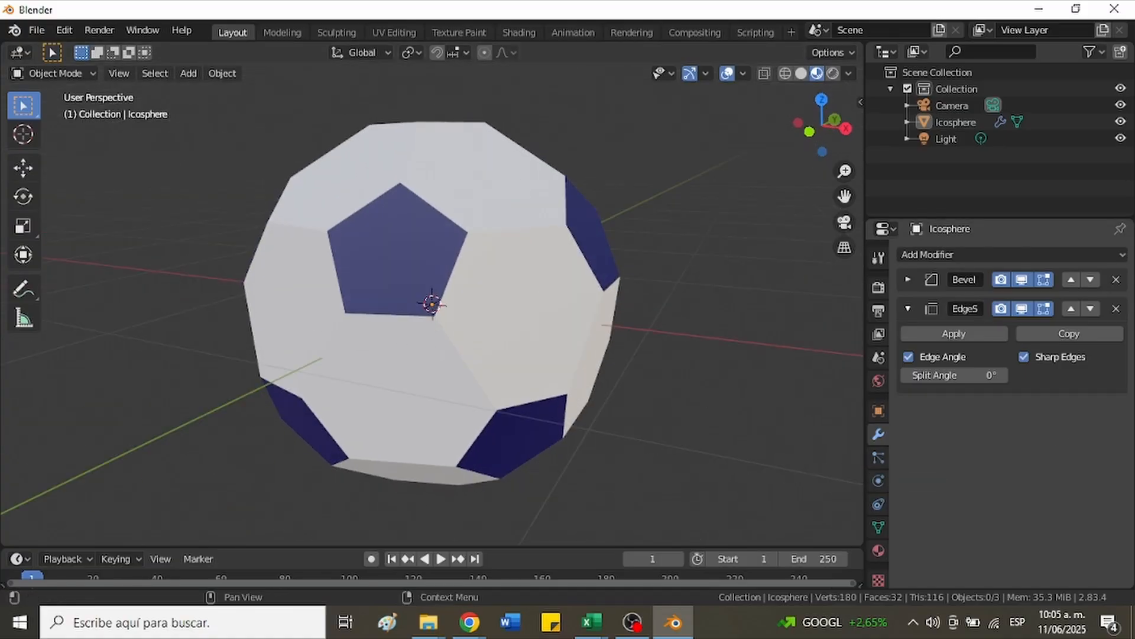
middle_click_drag(597, 378, 522, 360)
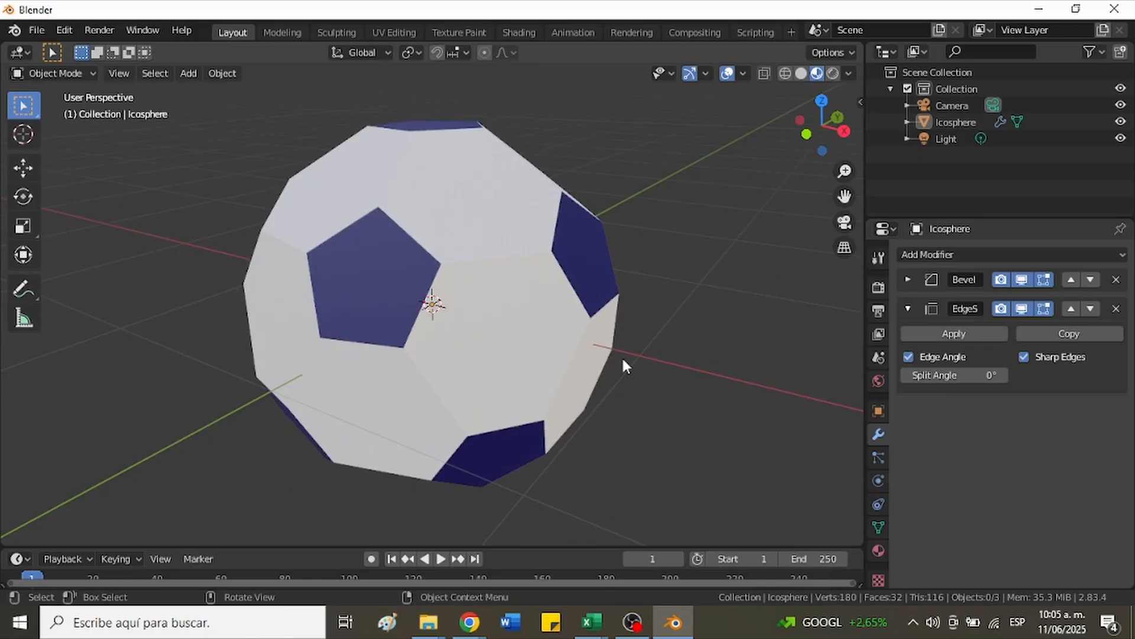
middle_click_drag(622, 356, 680, 350)
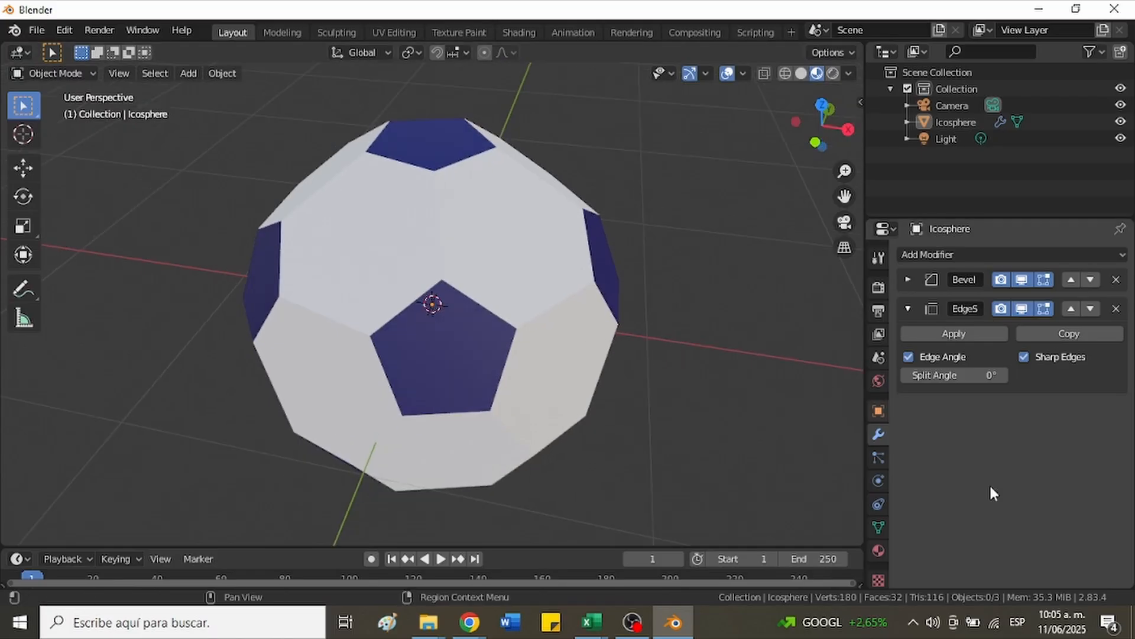
left_click(906, 307)
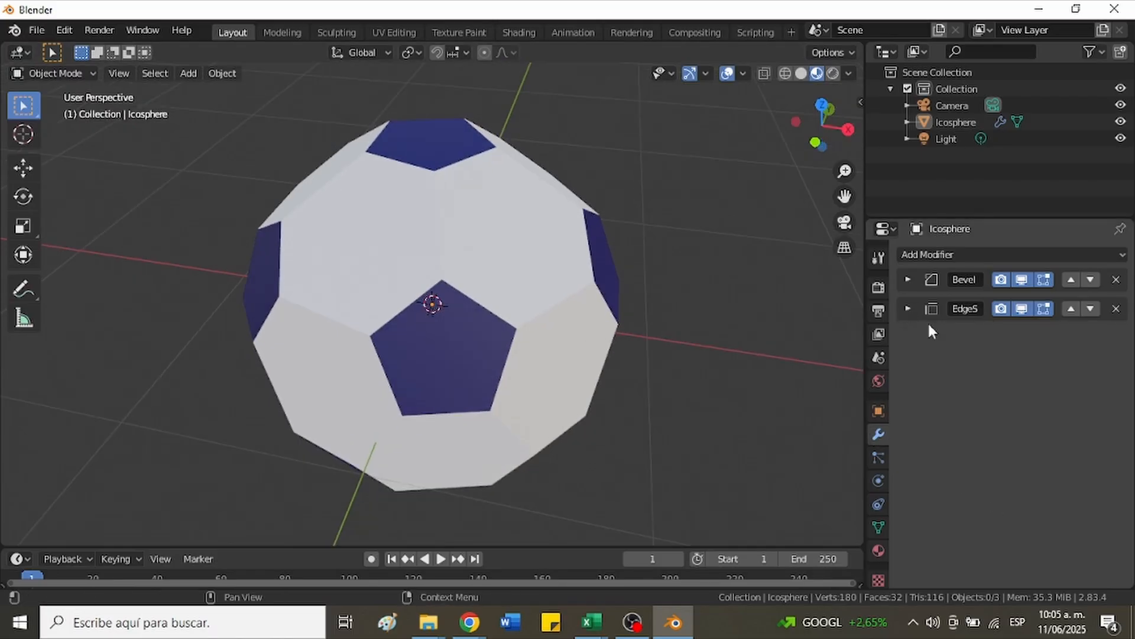
- Add a Subdivision Surface modifier to the icosphere and set its subdivision type to Simple
left_click(985, 253)
left_click(827, 530)
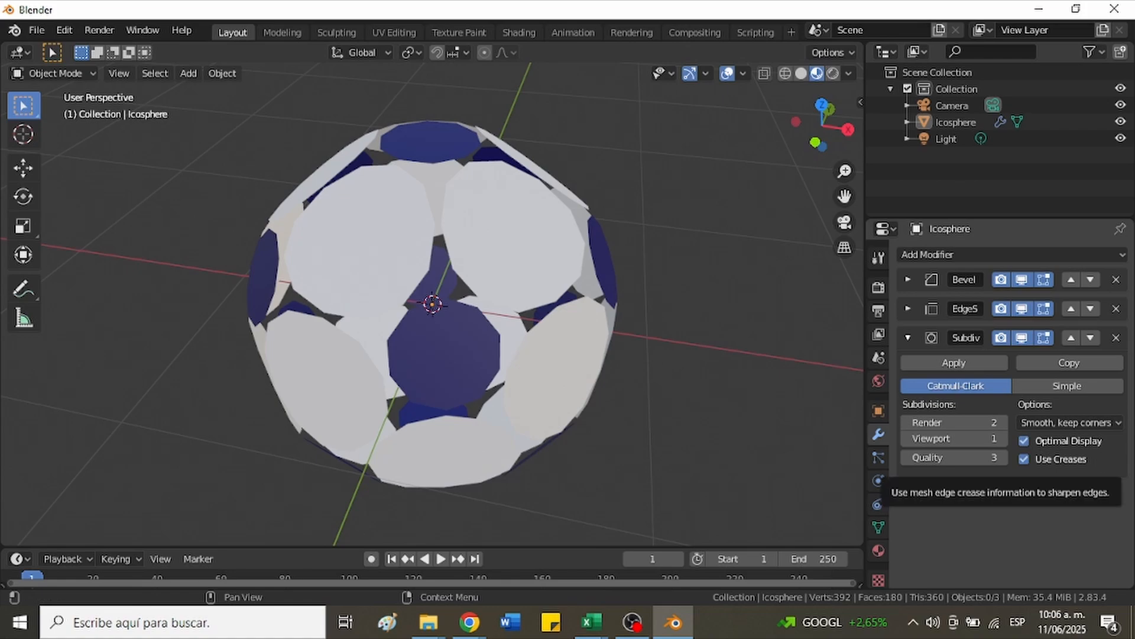
left_click(1082, 386)
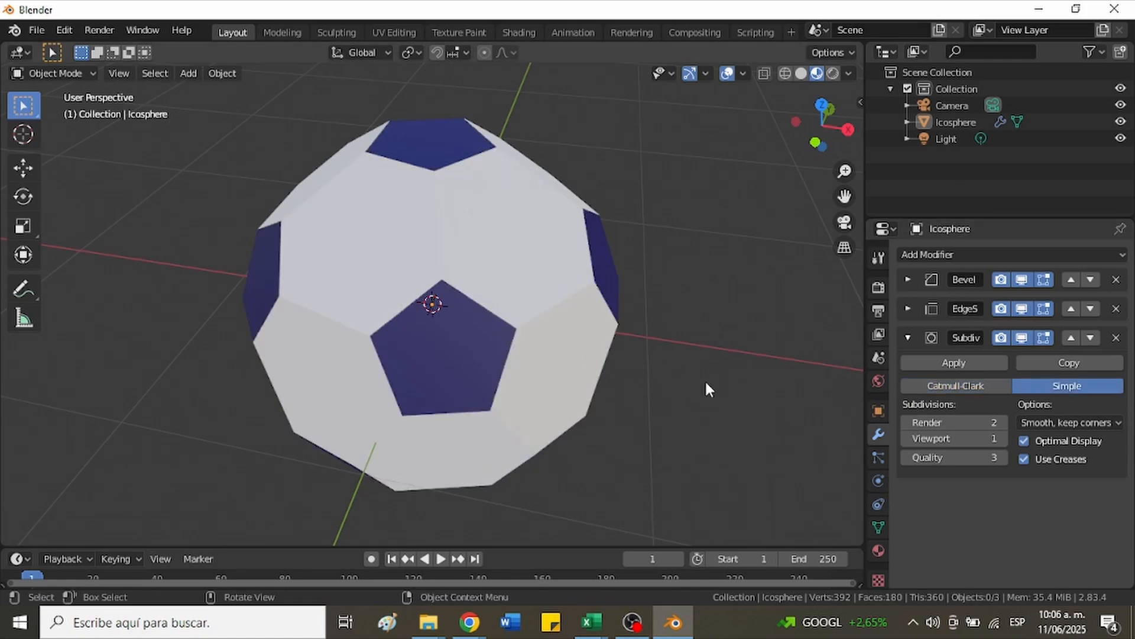
- Examine the subdivided ball in wireframe shading and switch the viewport to solid shading
key("z")
left_click(625, 342)
middle_click_drag(637, 314, 680, 310)
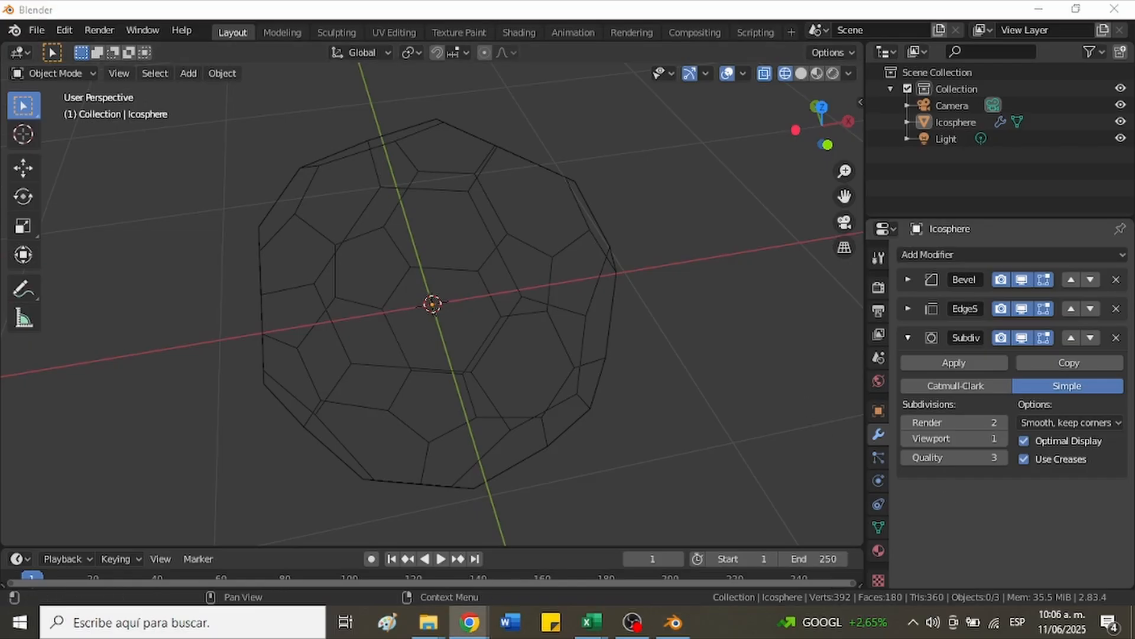
key("z")
left_click(844, 398)
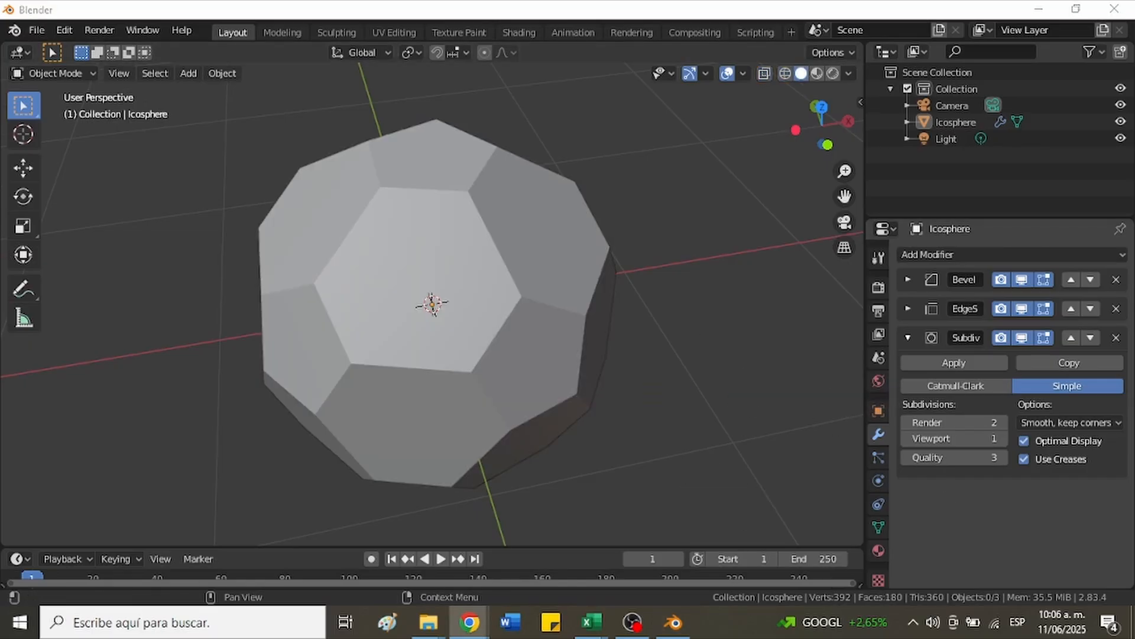
- Raise the Subdivision Surface modifier's viewport level to 2 and return the viewport to Material Preview shading
left_click(1002, 439)
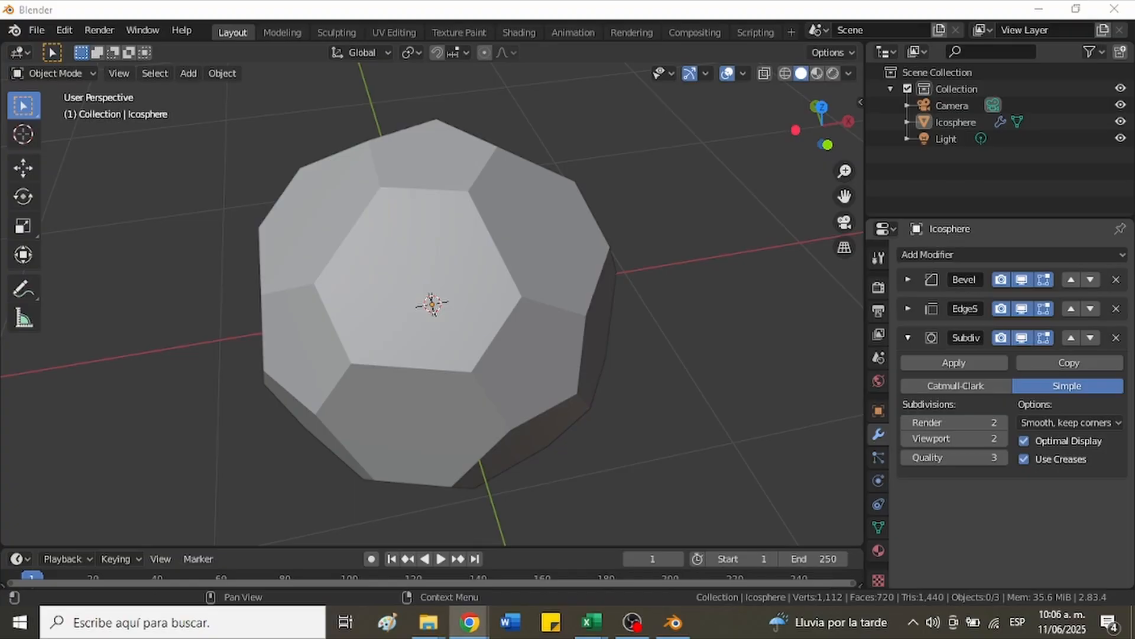
key("z")
left_click(674, 471)
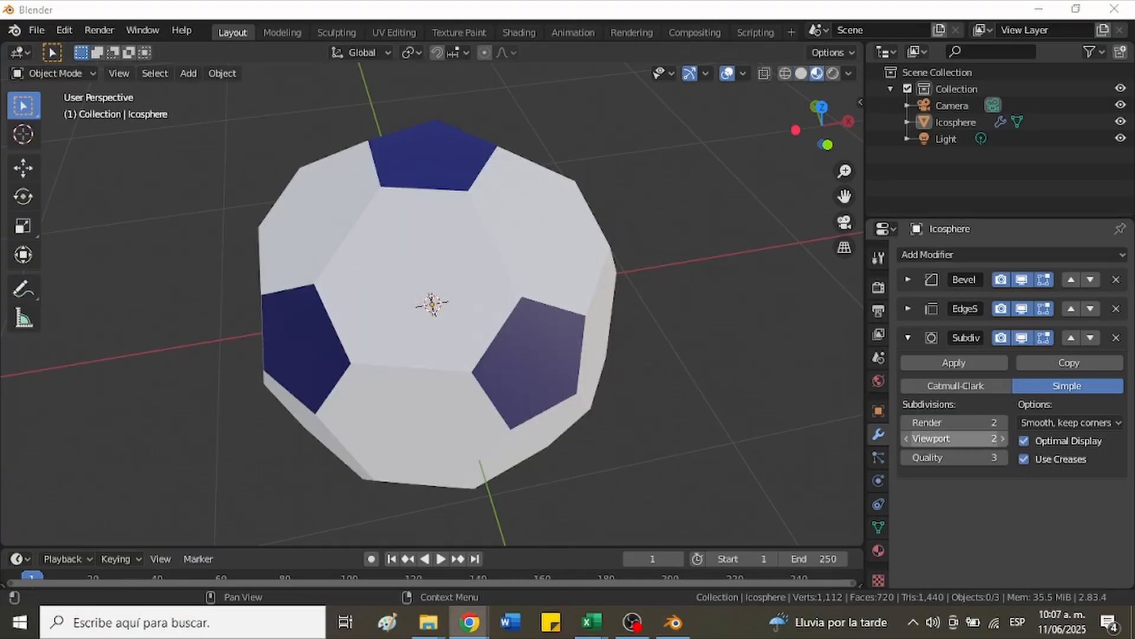
left_click(908, 338)
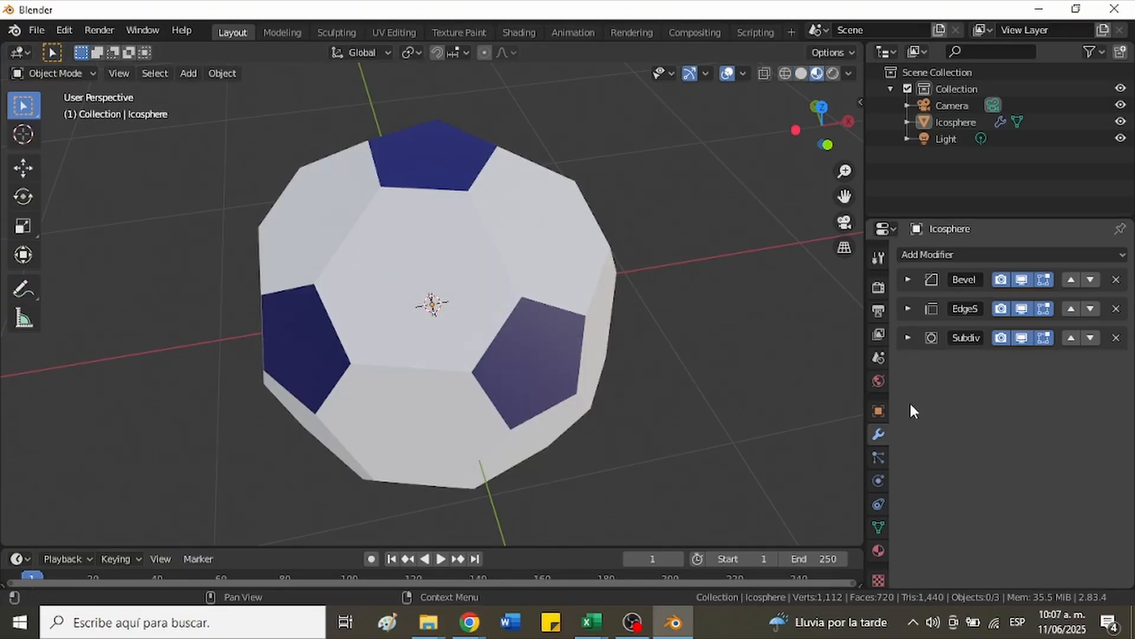
- Add a Cast modifier of type Sphere with a factor of 1 to round the ball
left_click(959, 254)
left_click(923, 299)
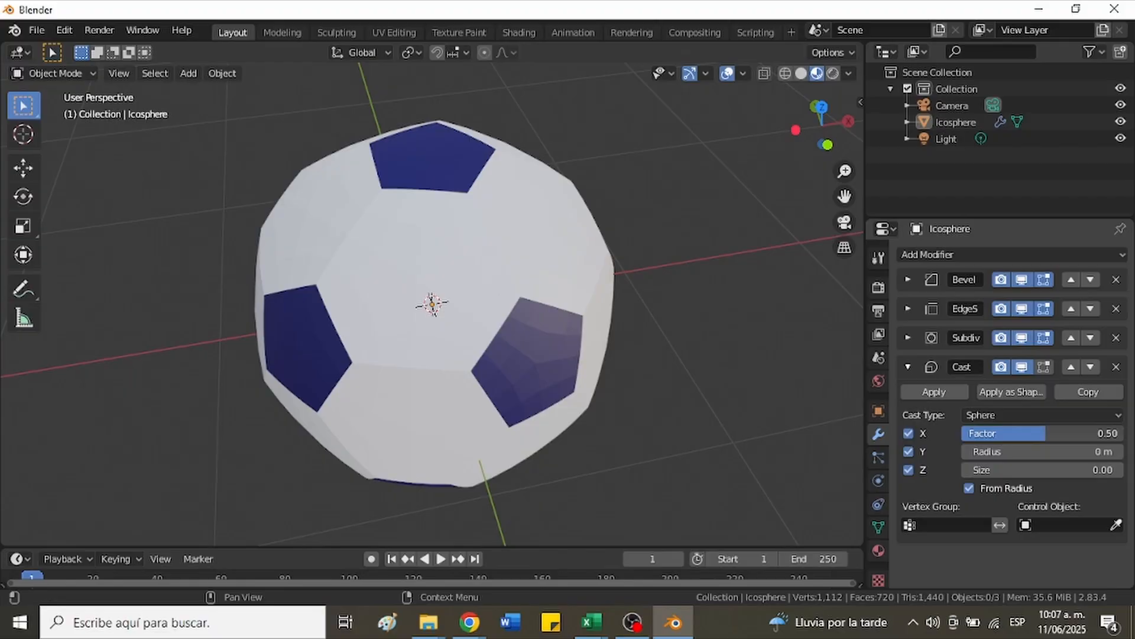
left_click(1100, 436)
type("1")
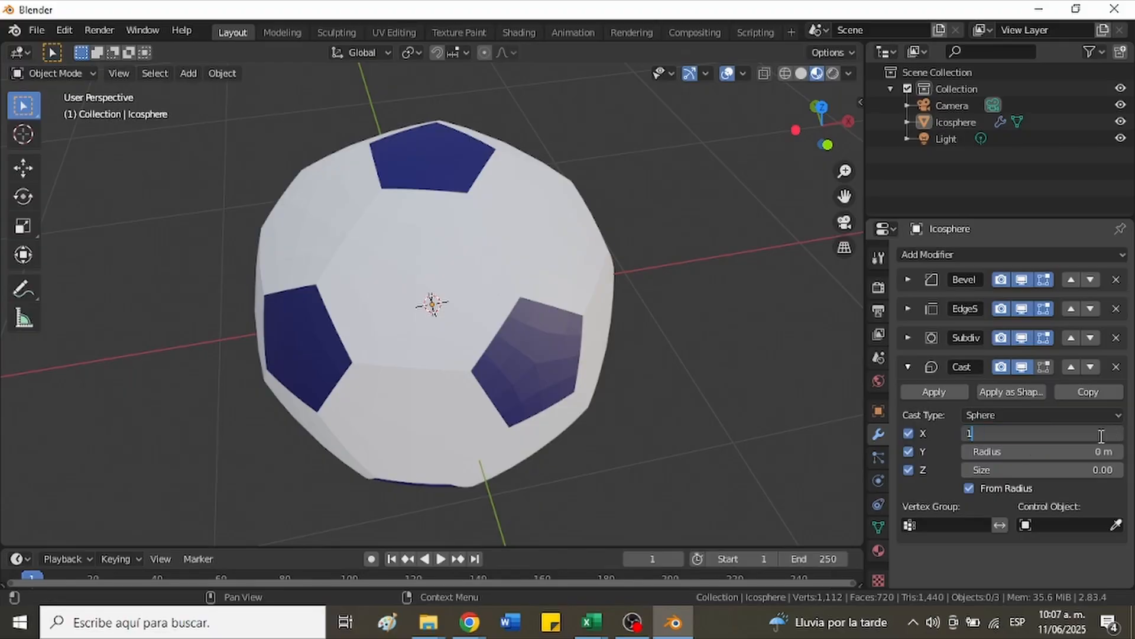
key("Return")
key("alt+Tab")
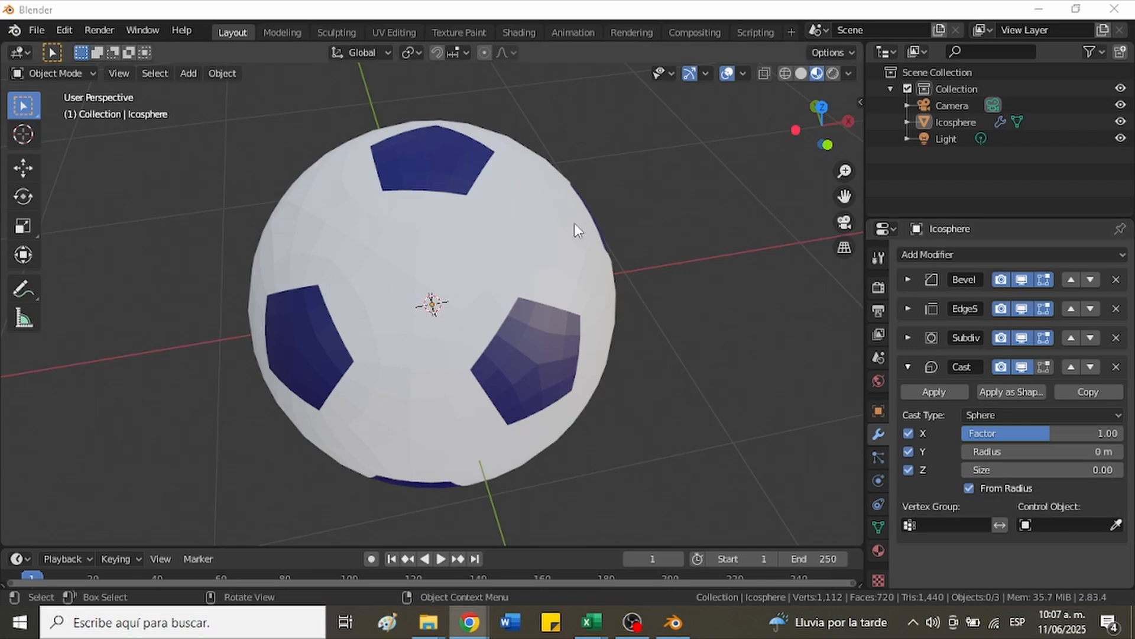
middle_click_drag(573, 228, 576, 136)
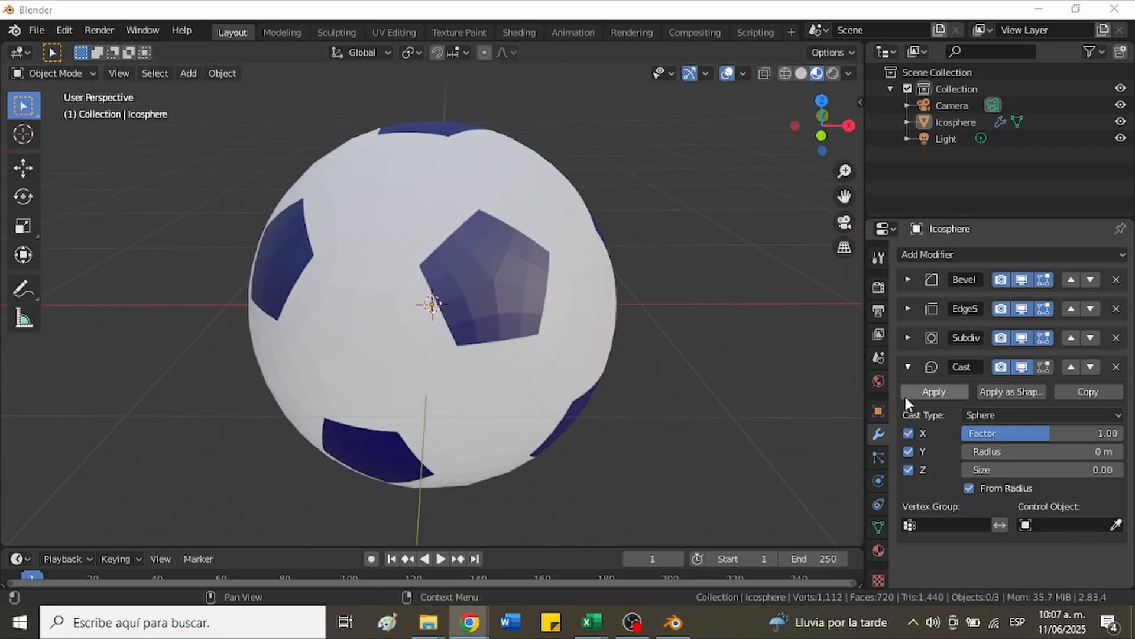
left_click(907, 366)
- Add a Solidify modifier and set its thickness to 0.03 m while viewing the ball in wireframe
left_click(934, 254)
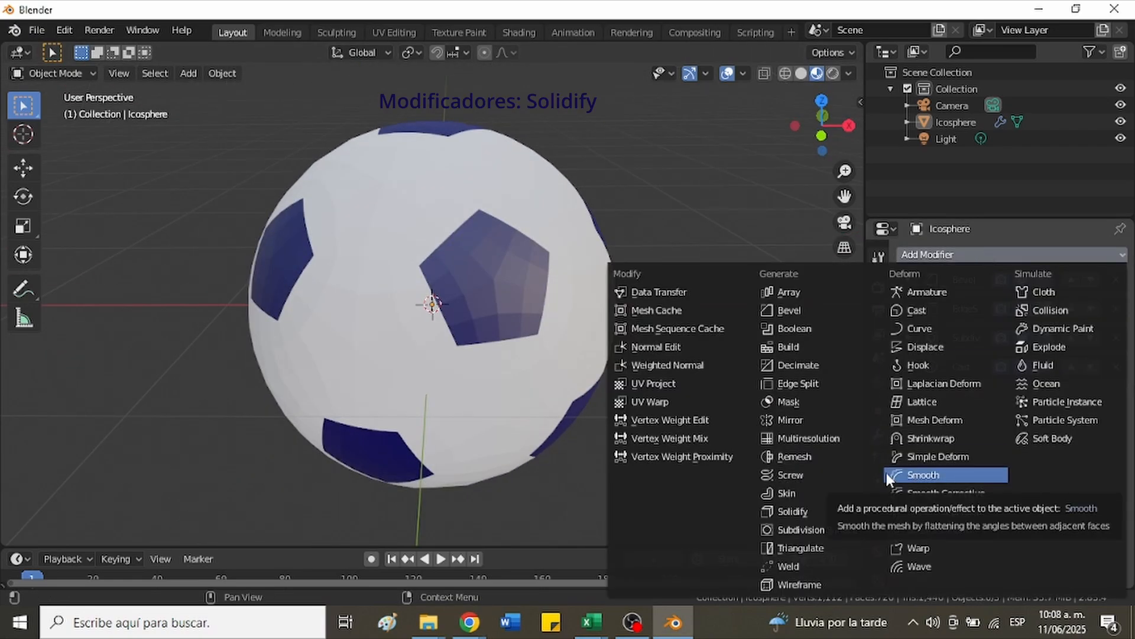
left_click(790, 512)
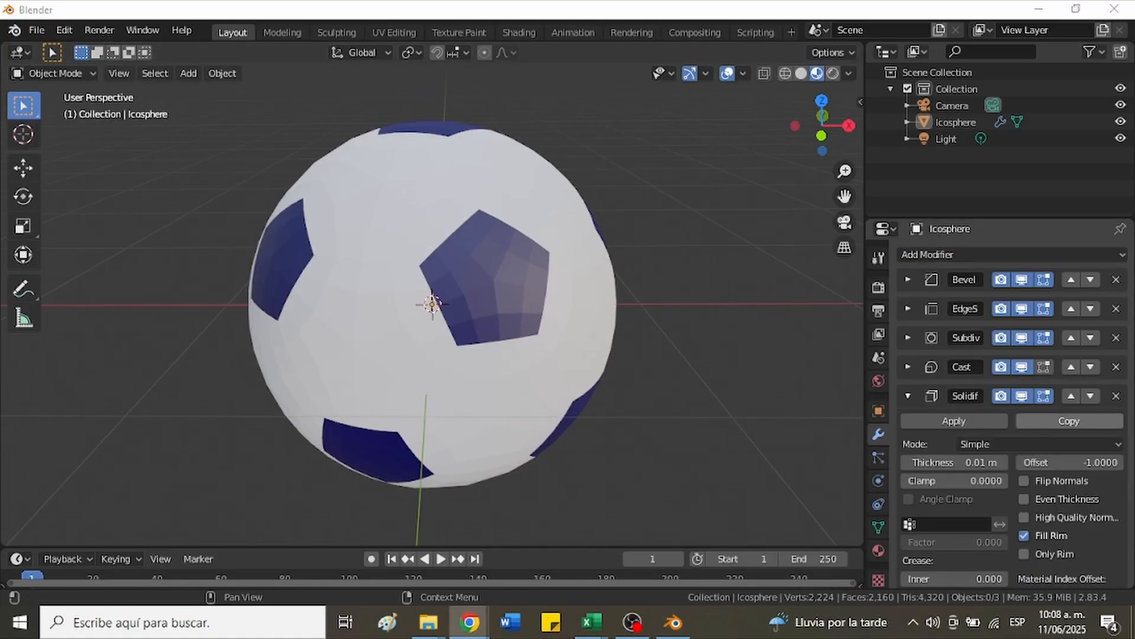
left_click(655, 379)
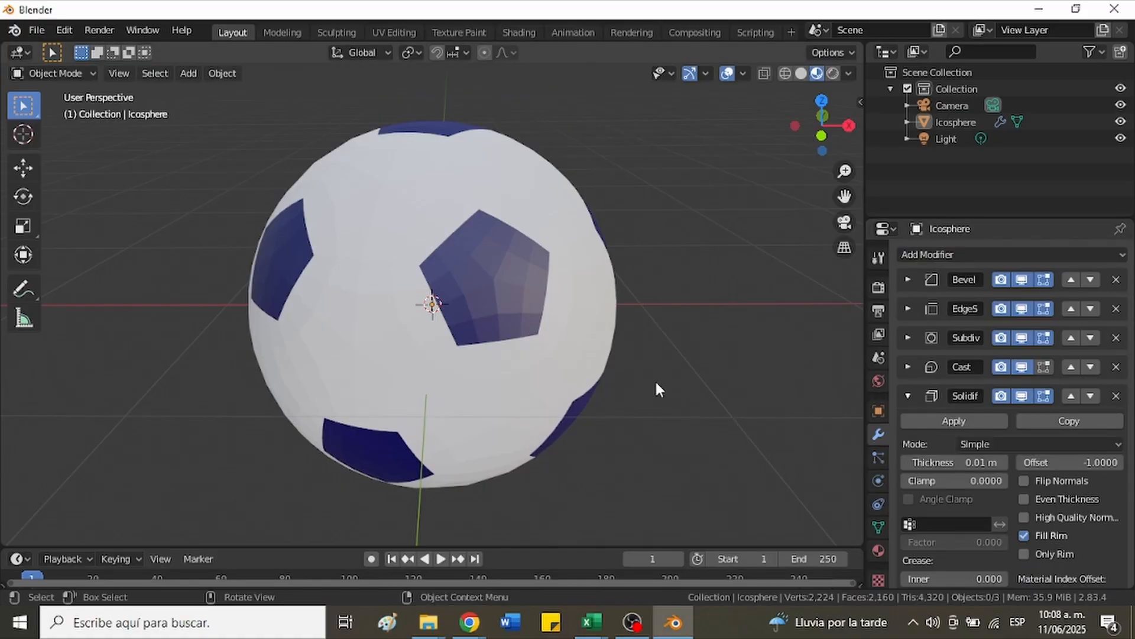
key("z")
left_click(520, 381)
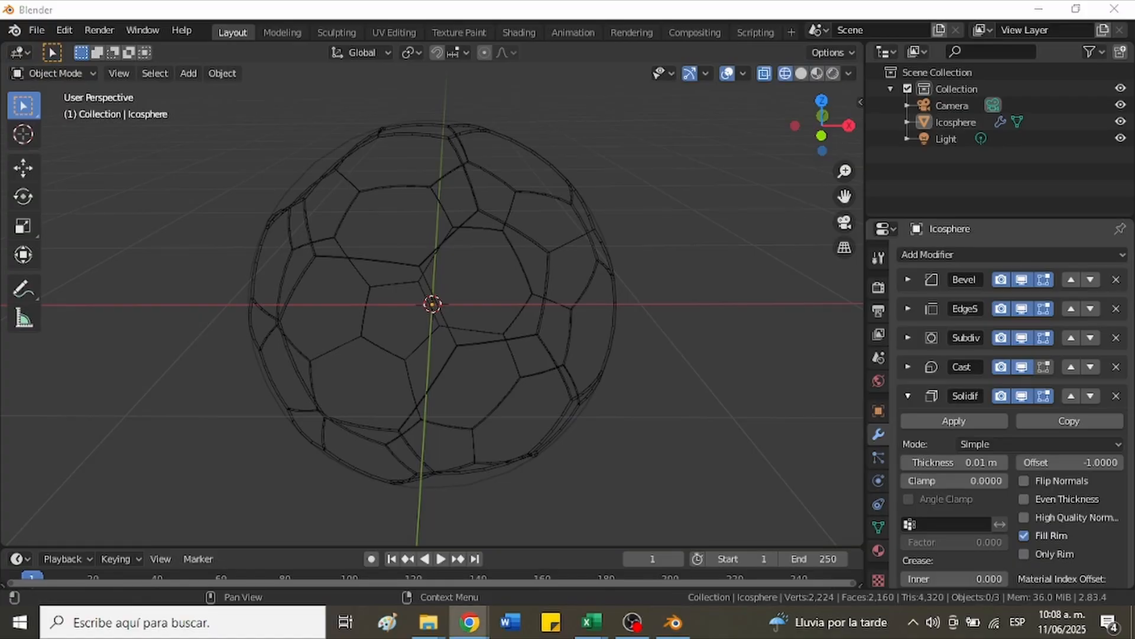
double_click(1003, 463)
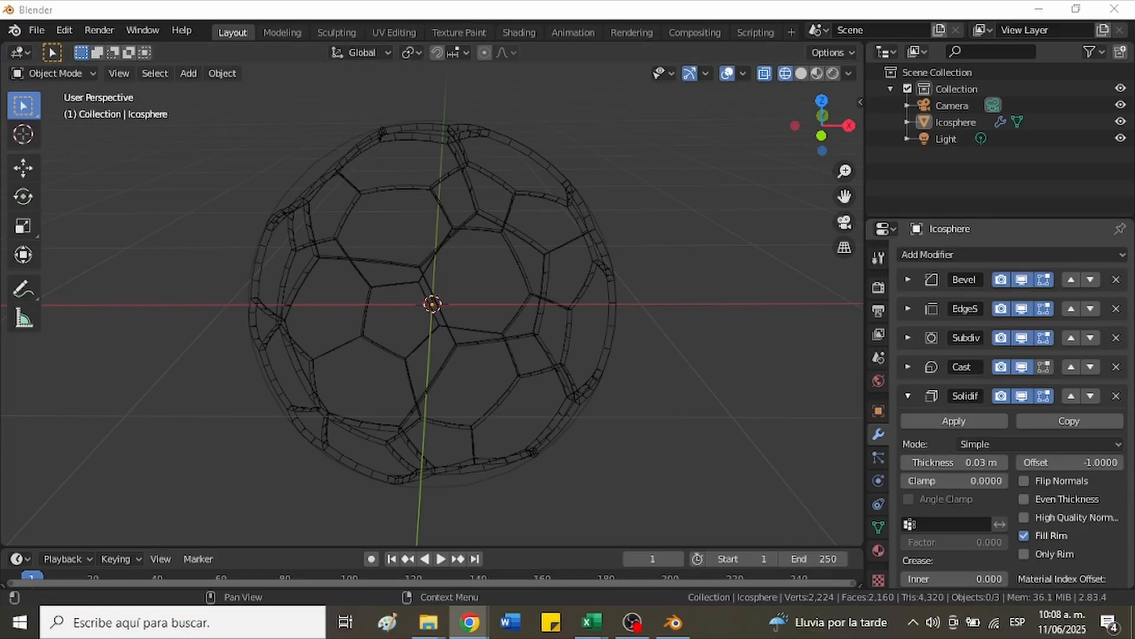
left_click(908, 395)
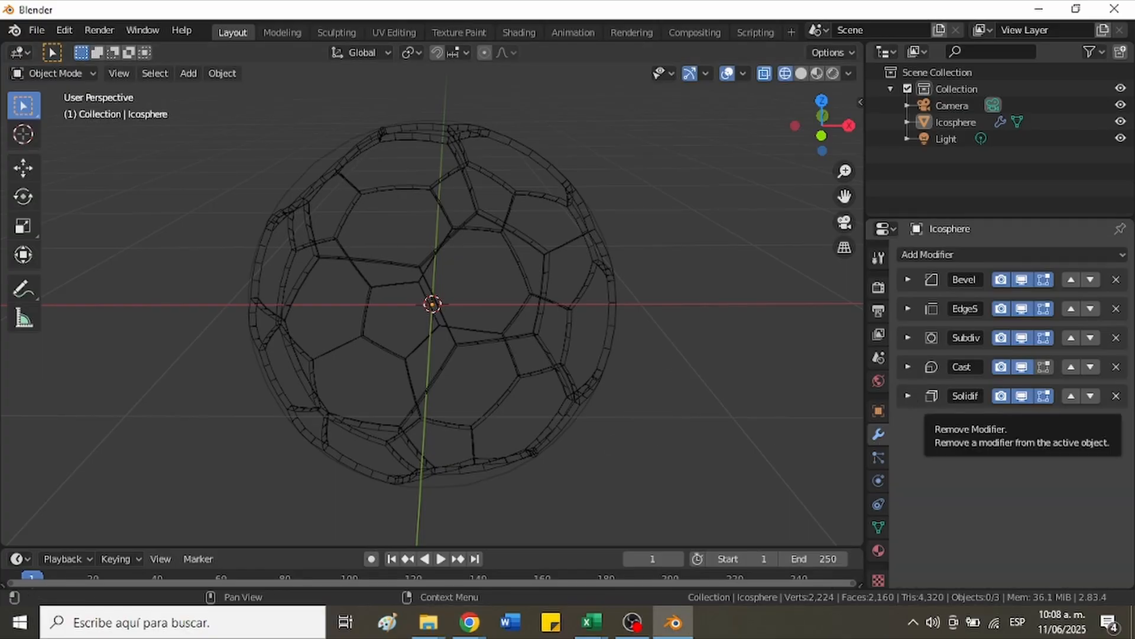
- Return the viewport to Material Preview shading and add a second Bevel modifier after Solidify
left_click(603, 276)
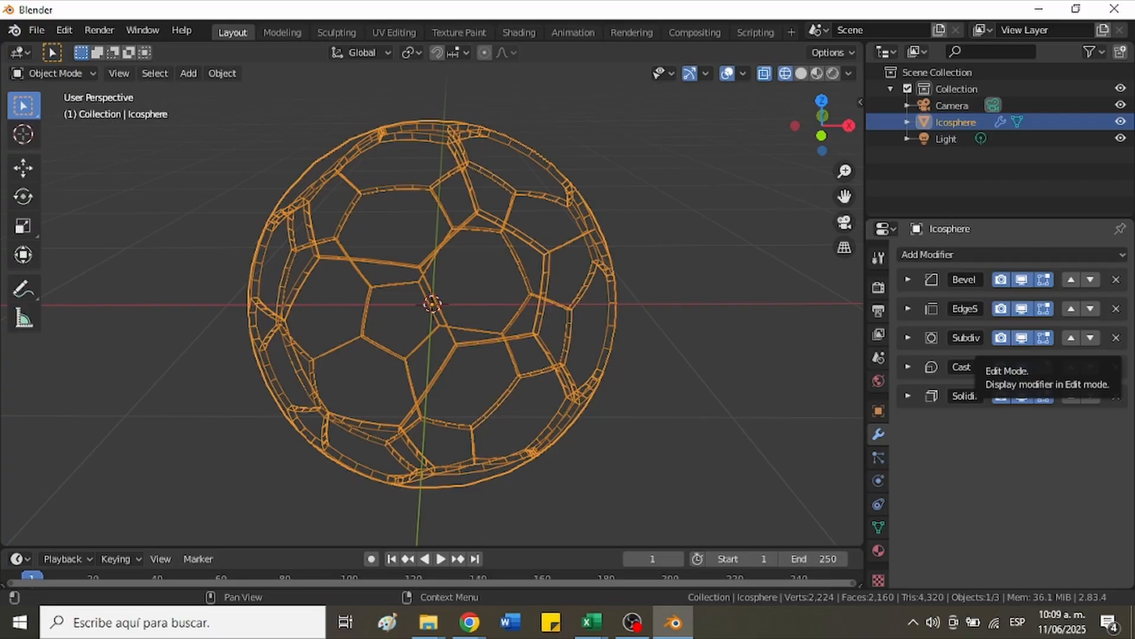
left_click(682, 348)
key("z")
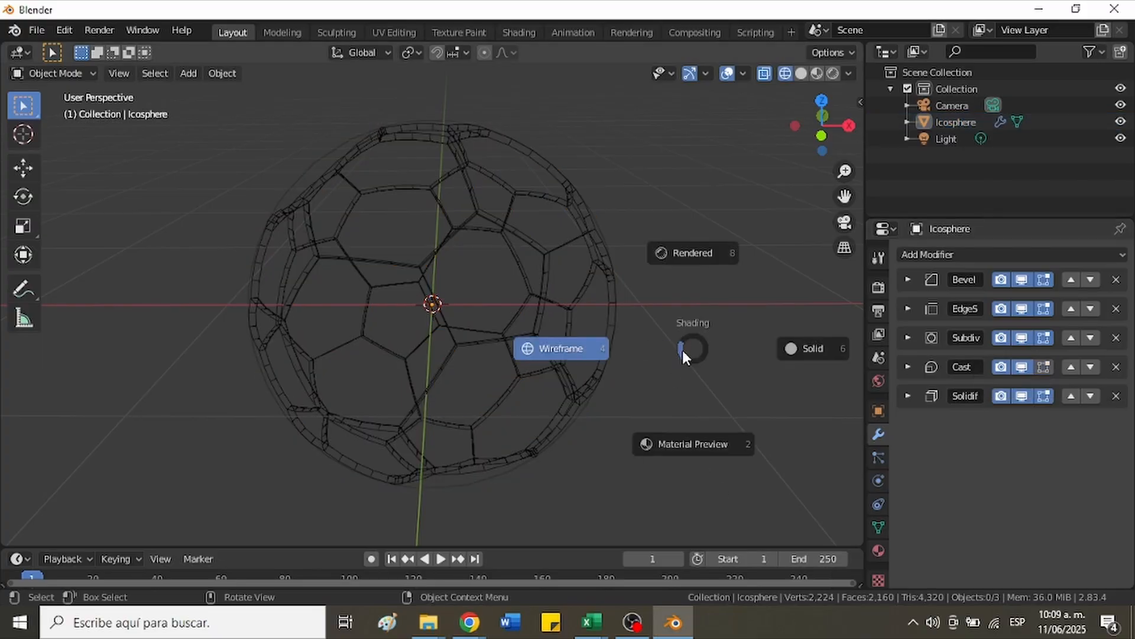
left_click(689, 442)
left_click(928, 254)
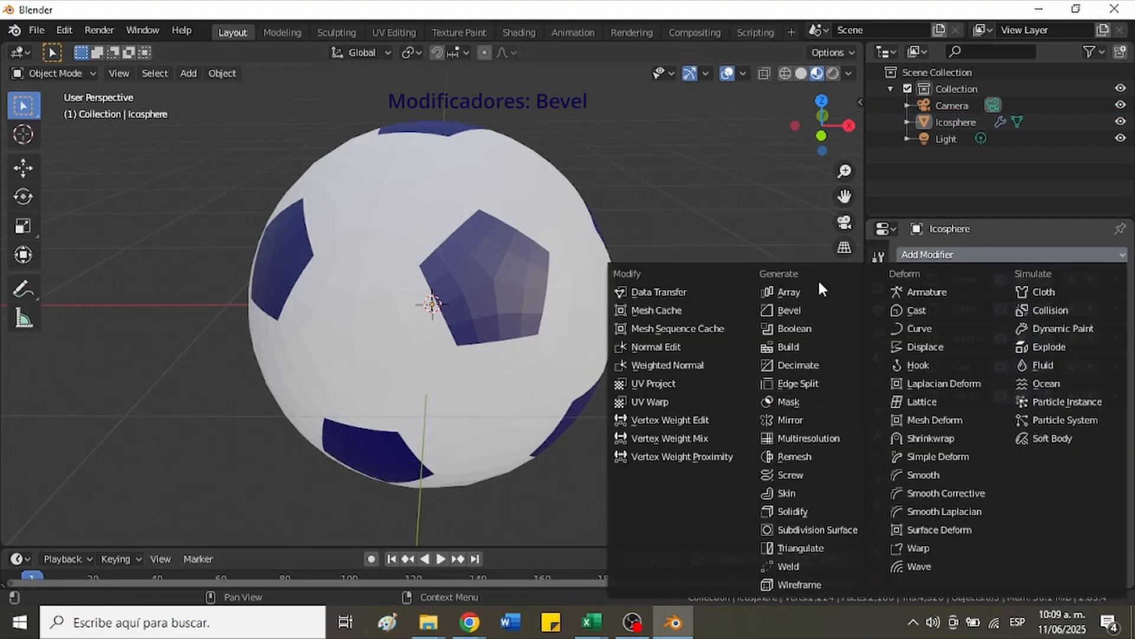
left_click(840, 307)
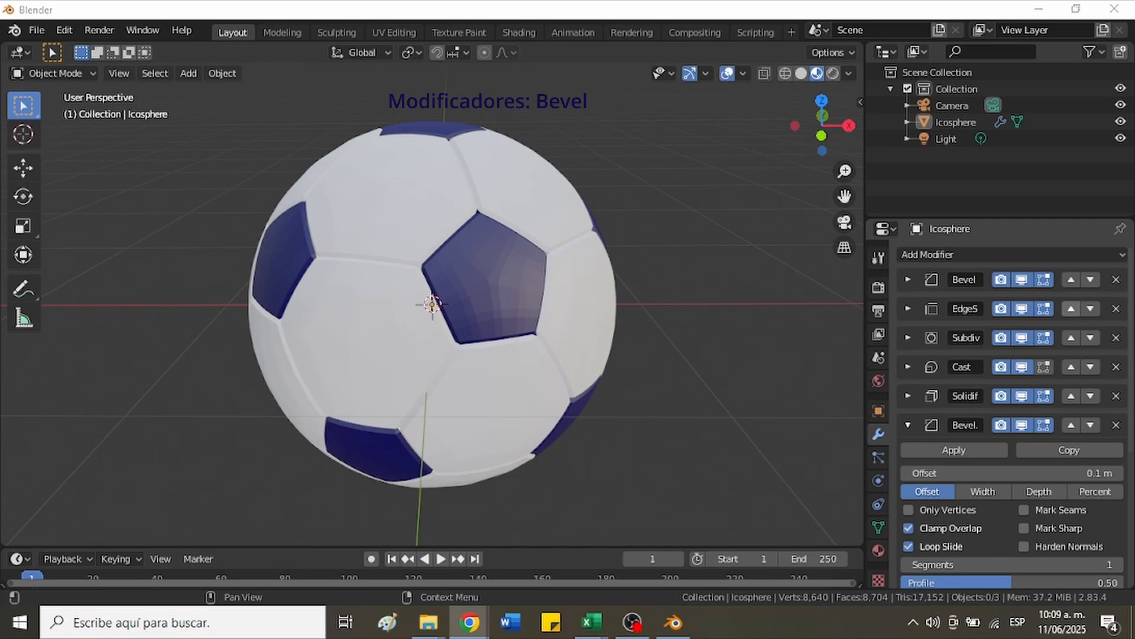
- Set the second Bevel modifier's segments to 3 to round the panel seams
scroll(551, 307, "up", 2)
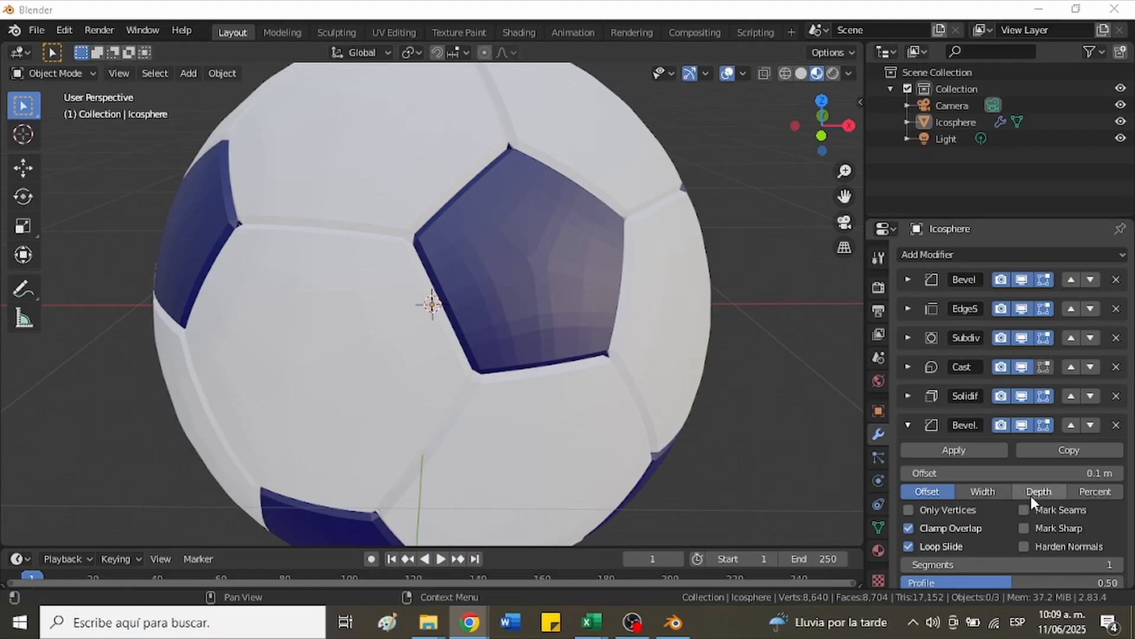
scroll(1031, 495, "down", 2)
left_click(1119, 531)
left_click(1119, 531)
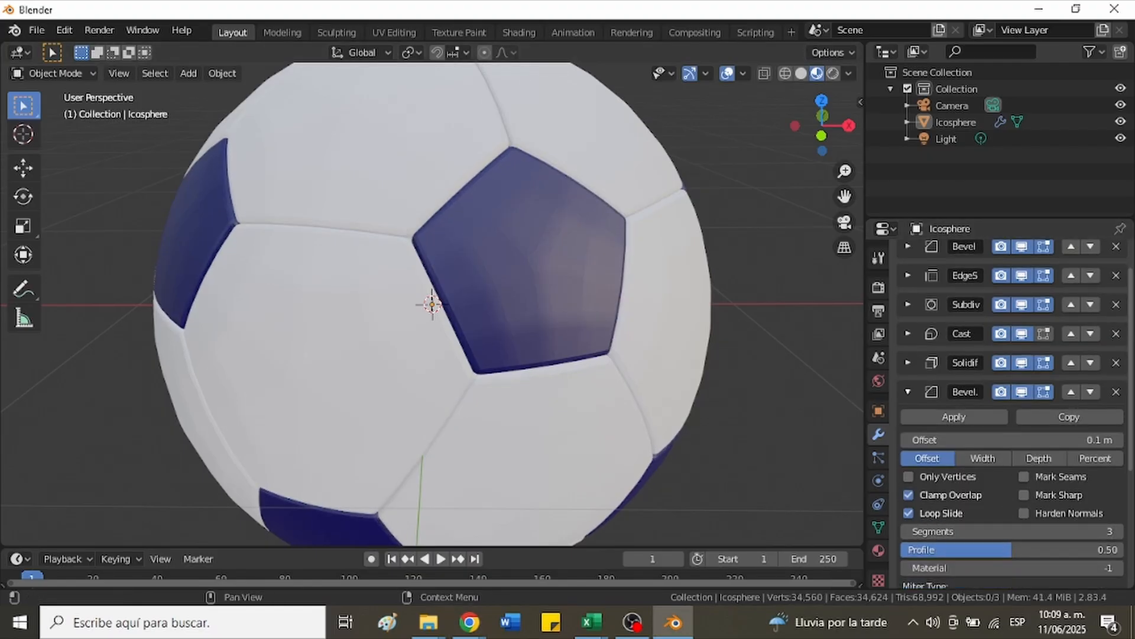
key("alt+Tab")
key("alt+Tab")
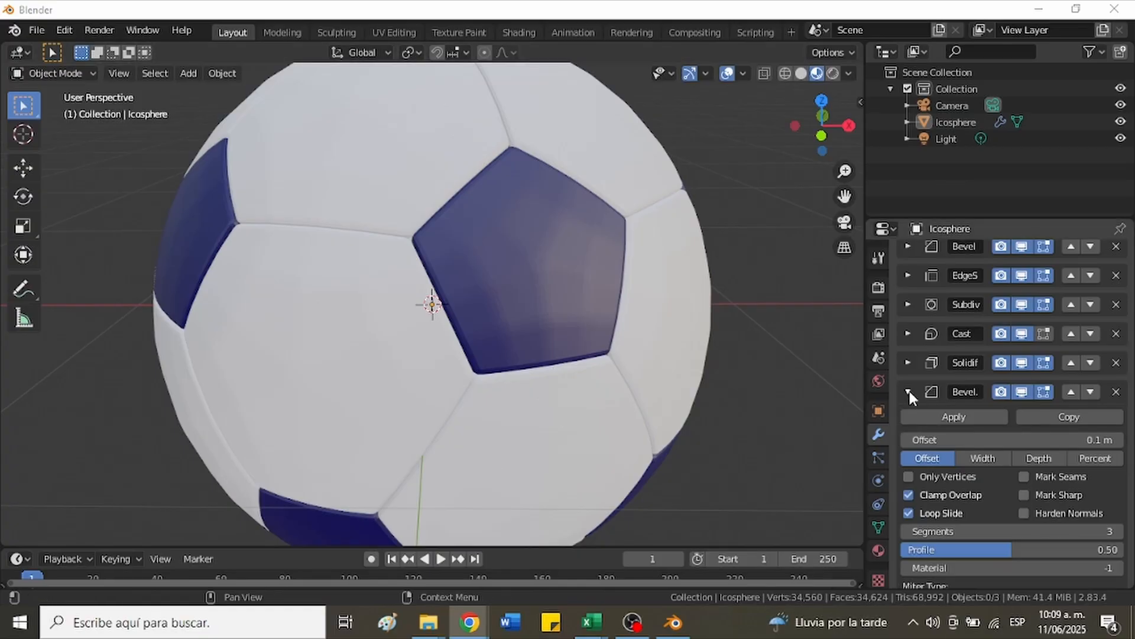
left_click(908, 392)
- Add a second Subdivision Surface modifier of type Catmull-Clark after the last Bevel and set its viewport level to 2
left_click(1009, 255)
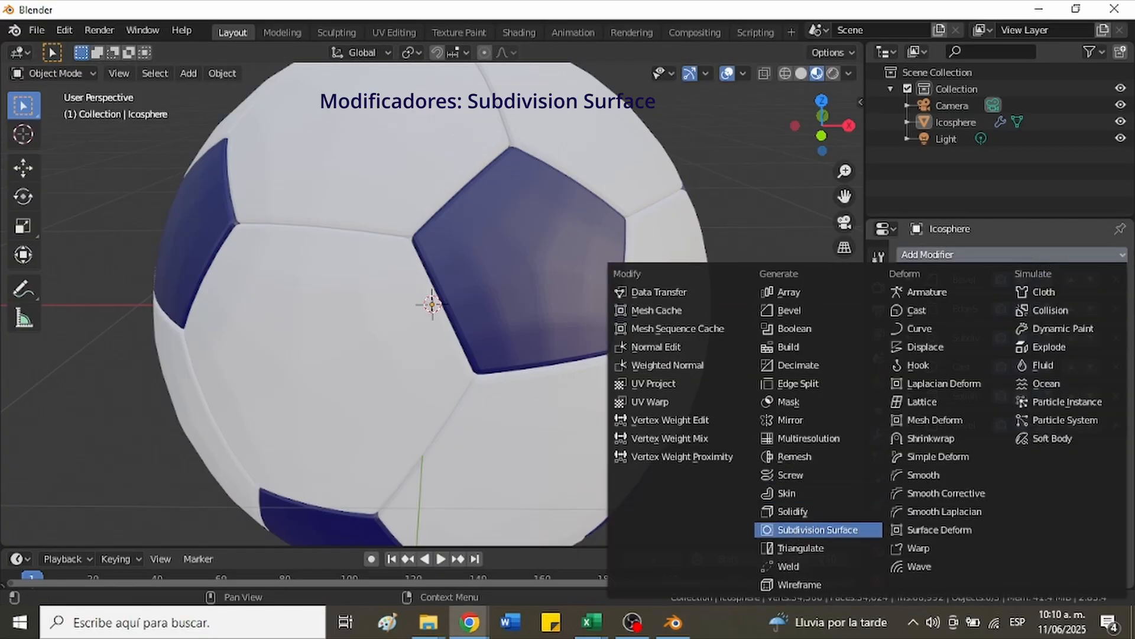
left_click(804, 531)
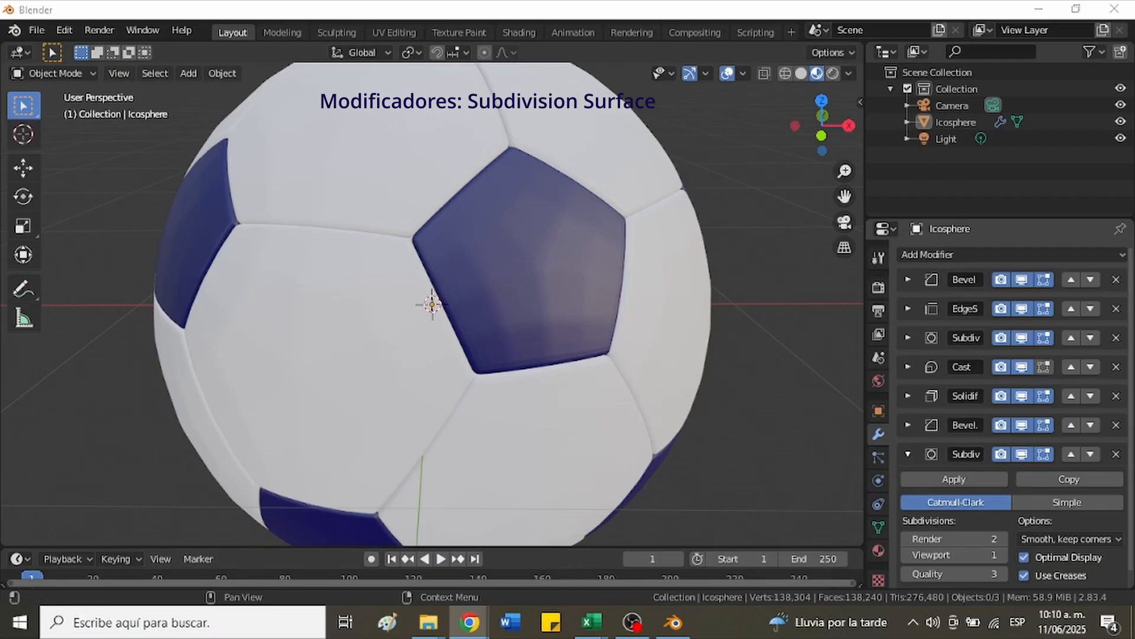
left_click(1002, 554)
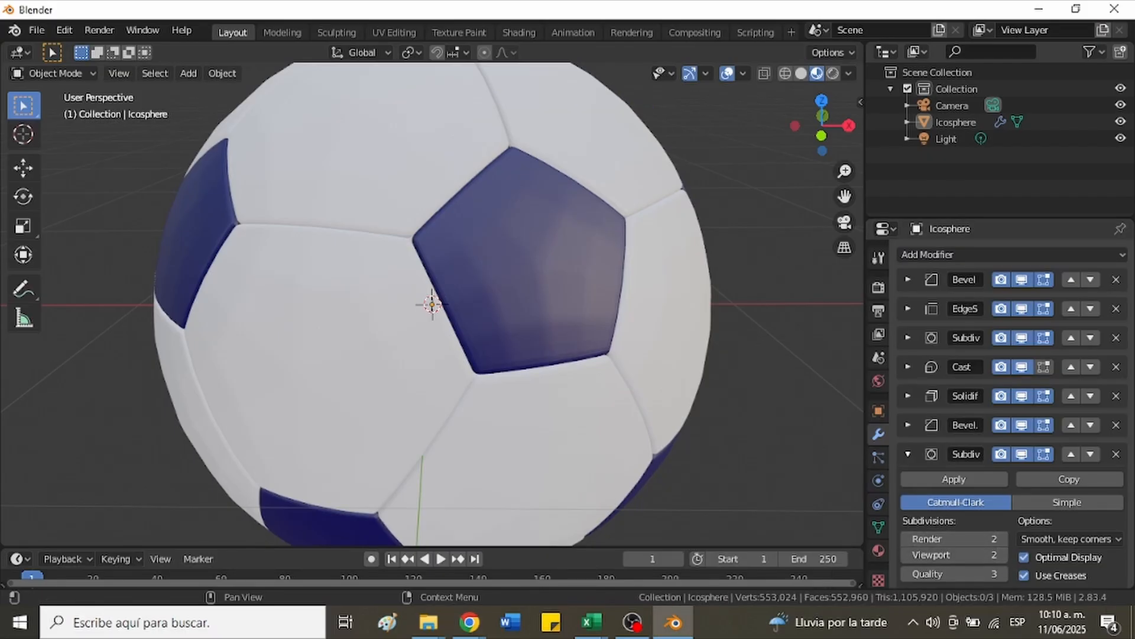
- Try to apply smooth shading to the whole ball
key("alt+Tab")
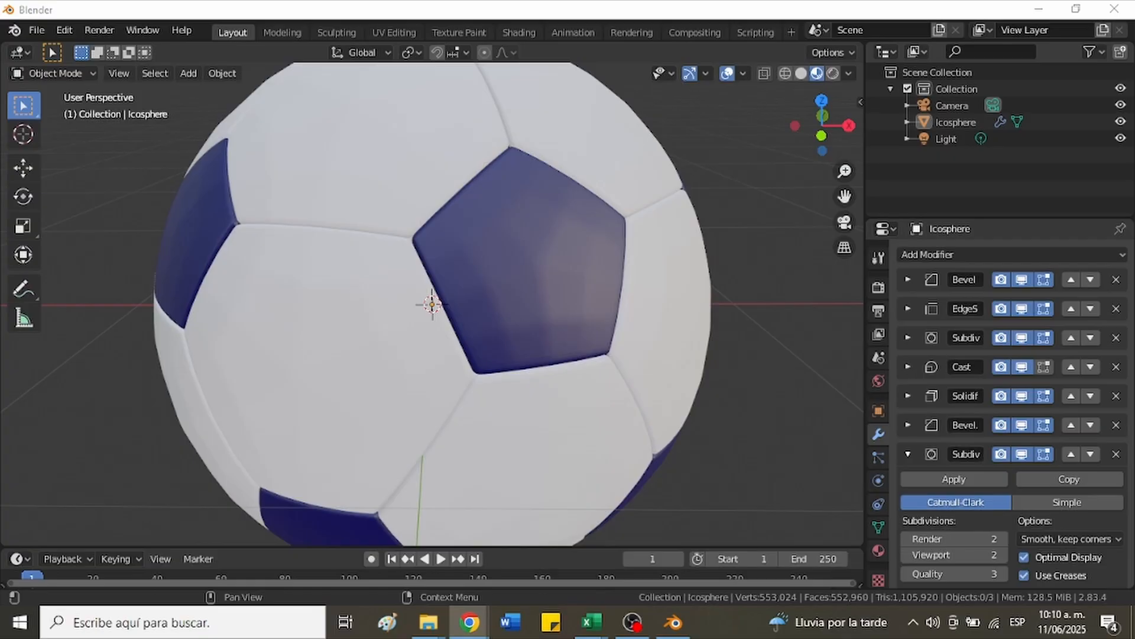
scroll(300, 292, "down", 2)
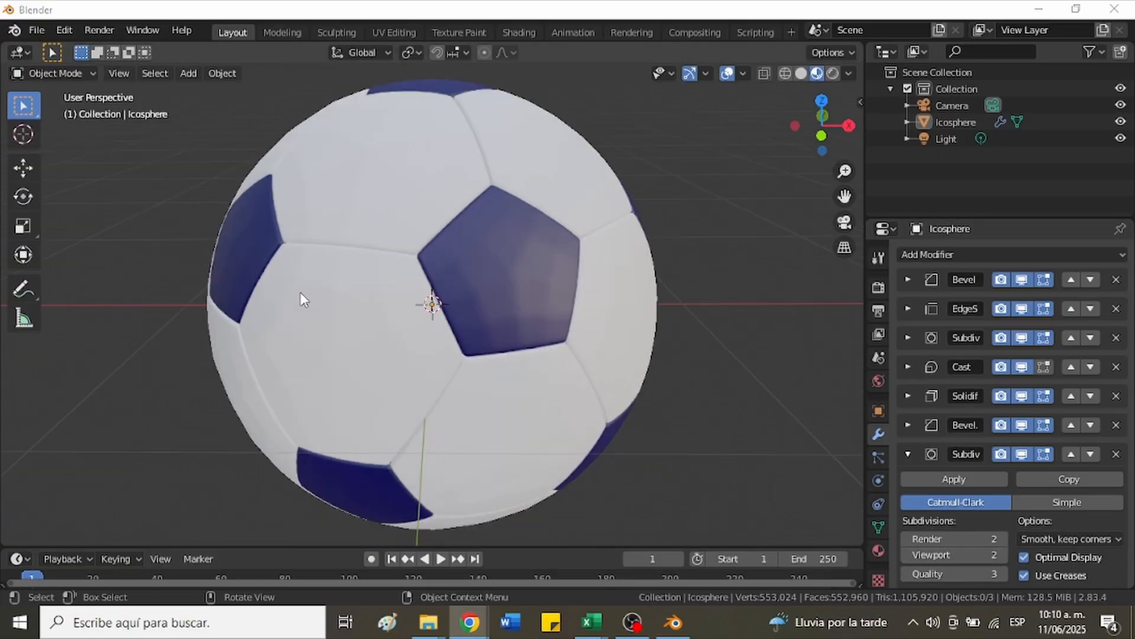
scroll(300, 292, "up", 2)
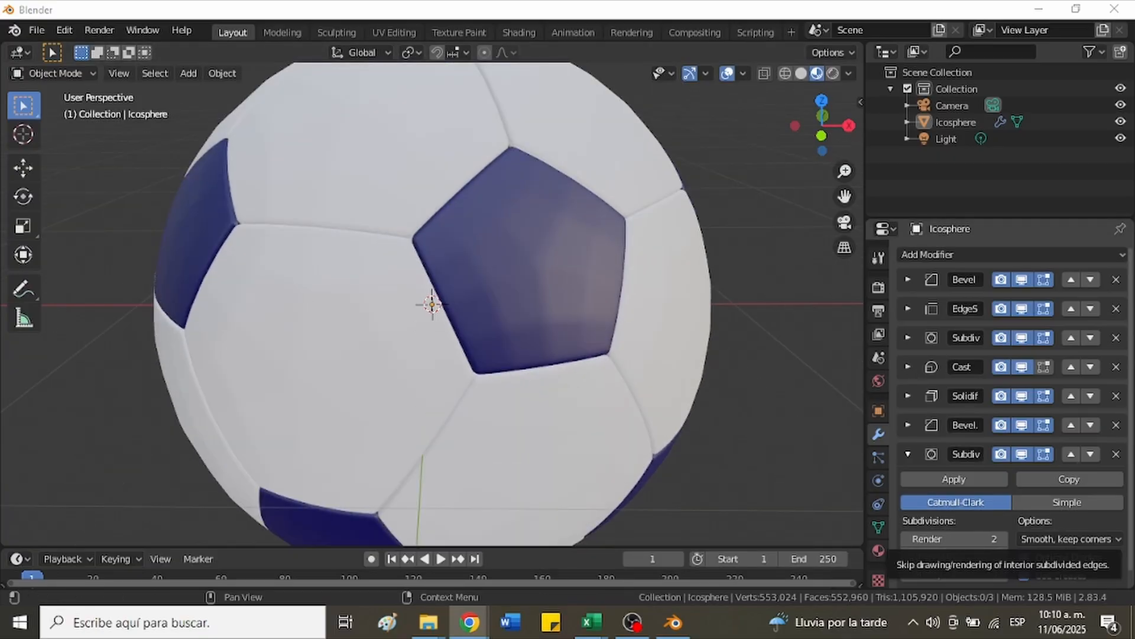
right_click(619, 250)
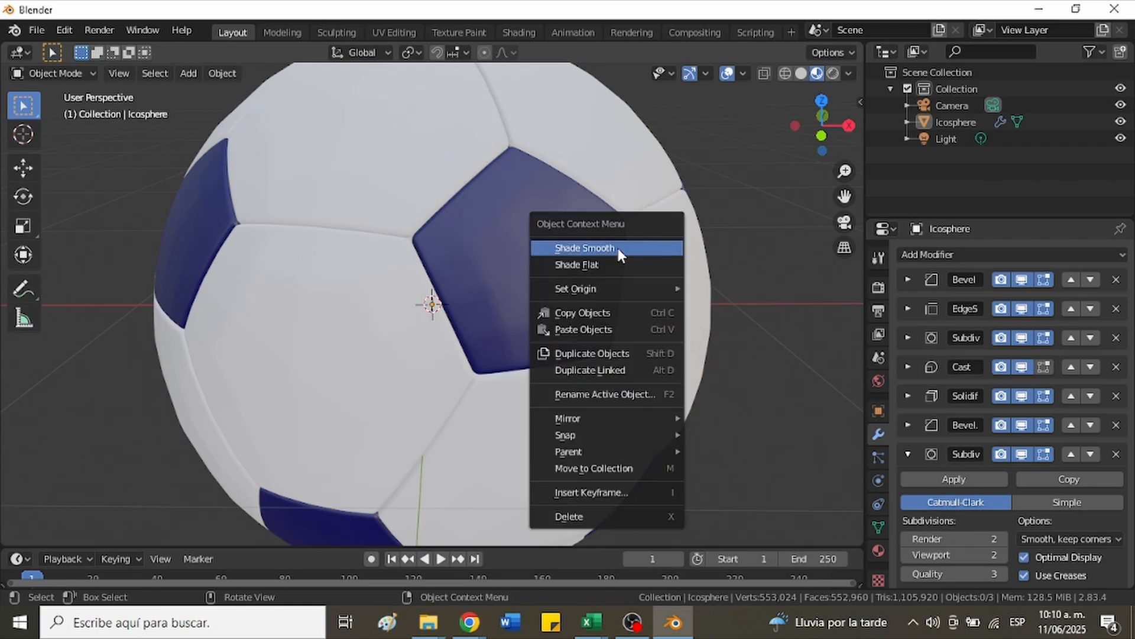
left_click(619, 247)
scroll(495, 304, "down", 2)
scroll(282, 272, "up", 1)
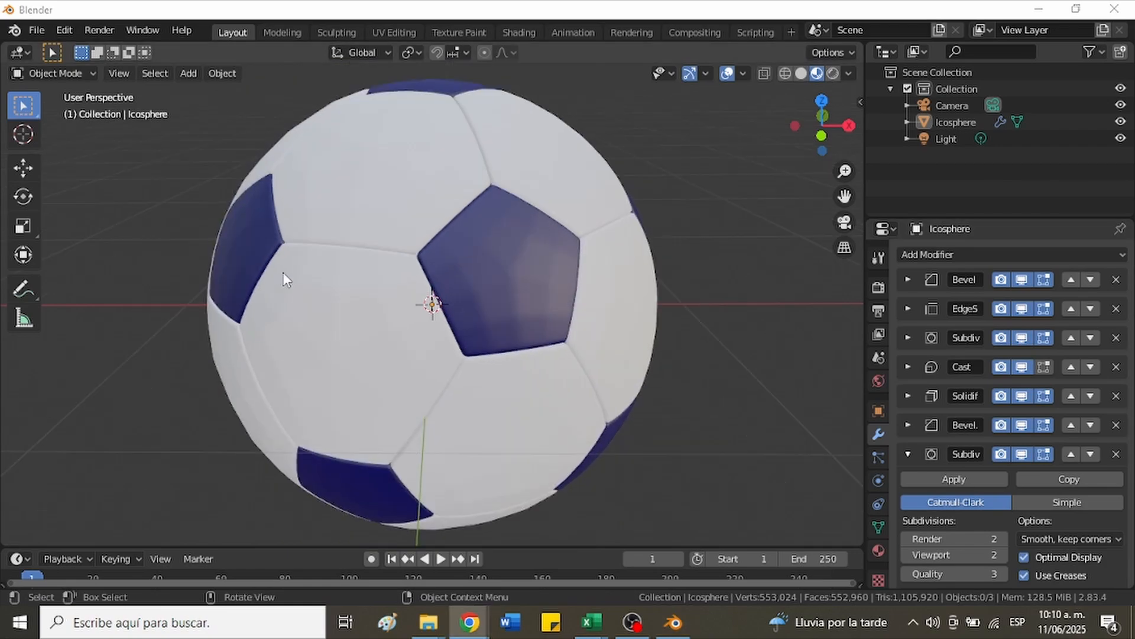
scroll(282, 272, "down", 1)
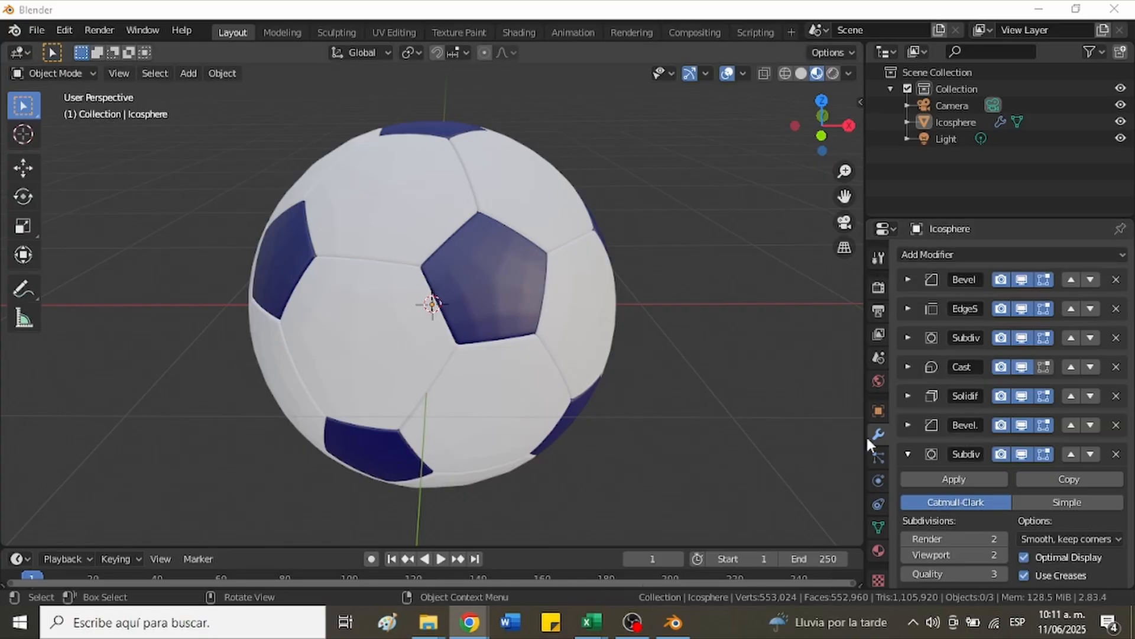
- Collapse the last Subdivision Surface modifier's settings and examine the first Bevel modifier's settings
left_click(908, 453)
left_click(908, 280)
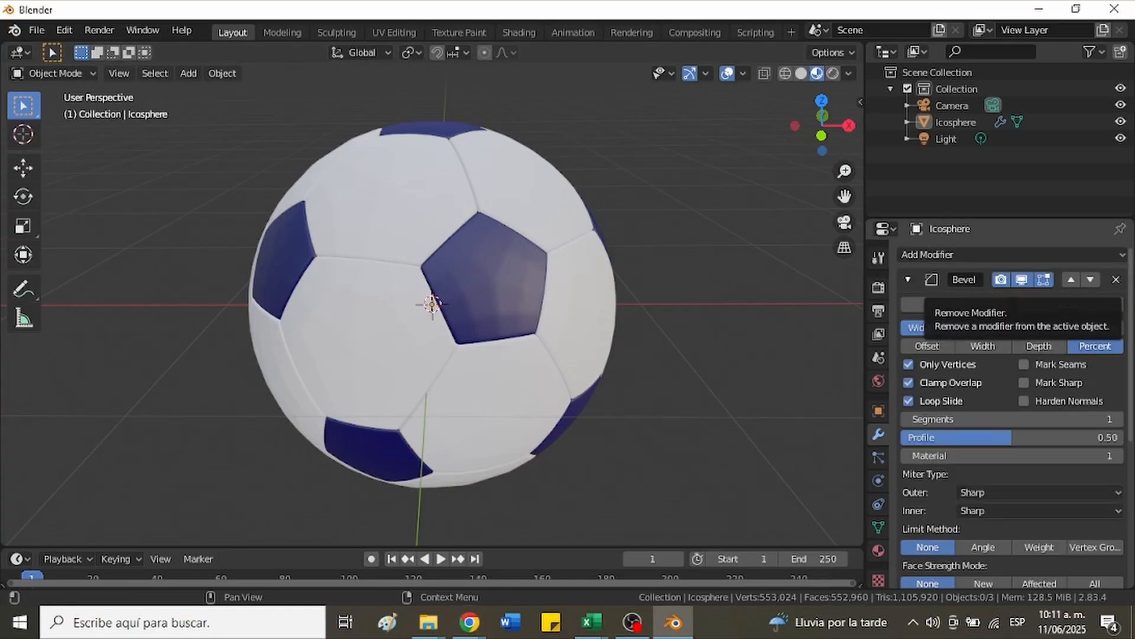
key("alt+Tab")
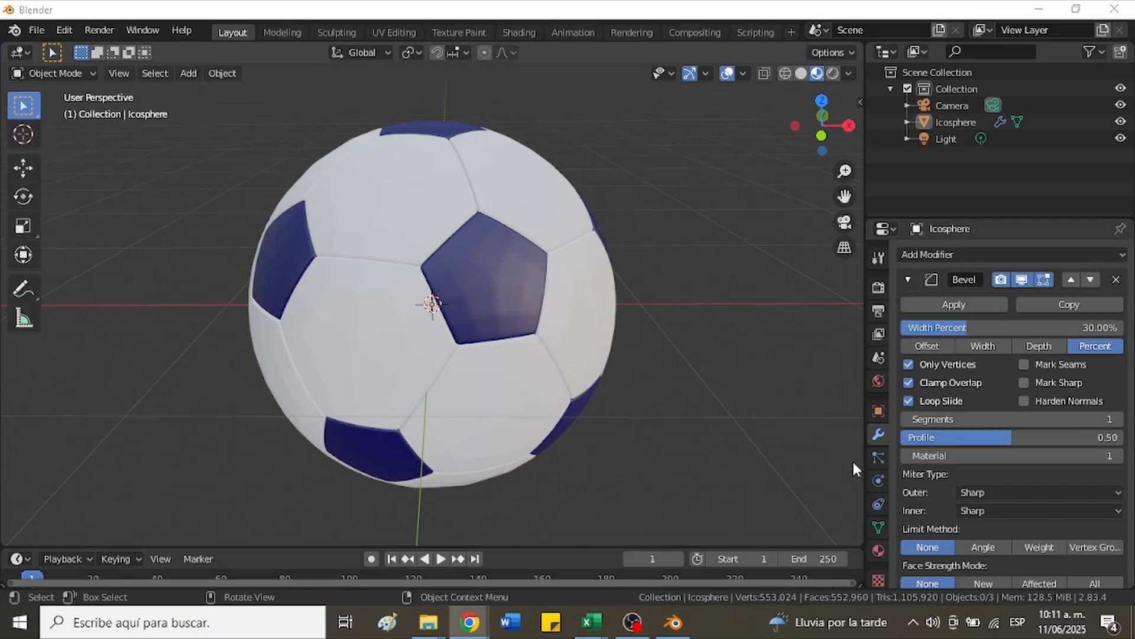
- Examine the ball from another angle and review its material slots, collapsing the surface settings of the azul material
left_click(878, 550)
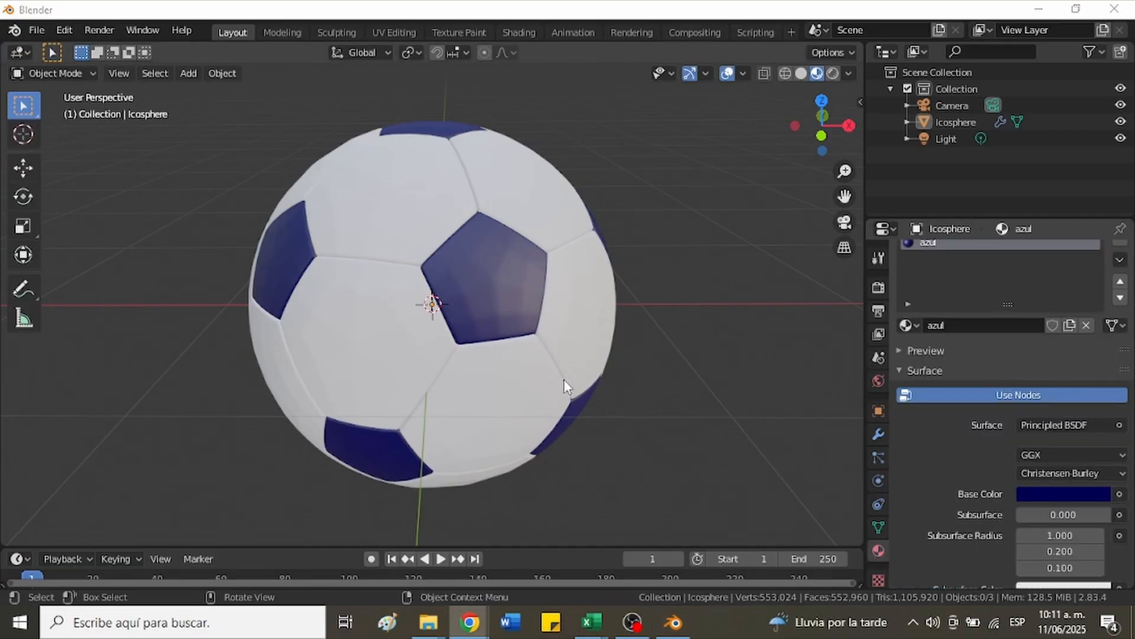
left_click(655, 310)
scroll(621, 302, "down", 2)
mouse_move(488, 281)
middle_mouse_down()
mouse_move(532, 271)
mouse_move(506, 275)
middle_mouse_up()
scroll(429, 287, "up", 1)
scroll(430, 289, "up", 1)
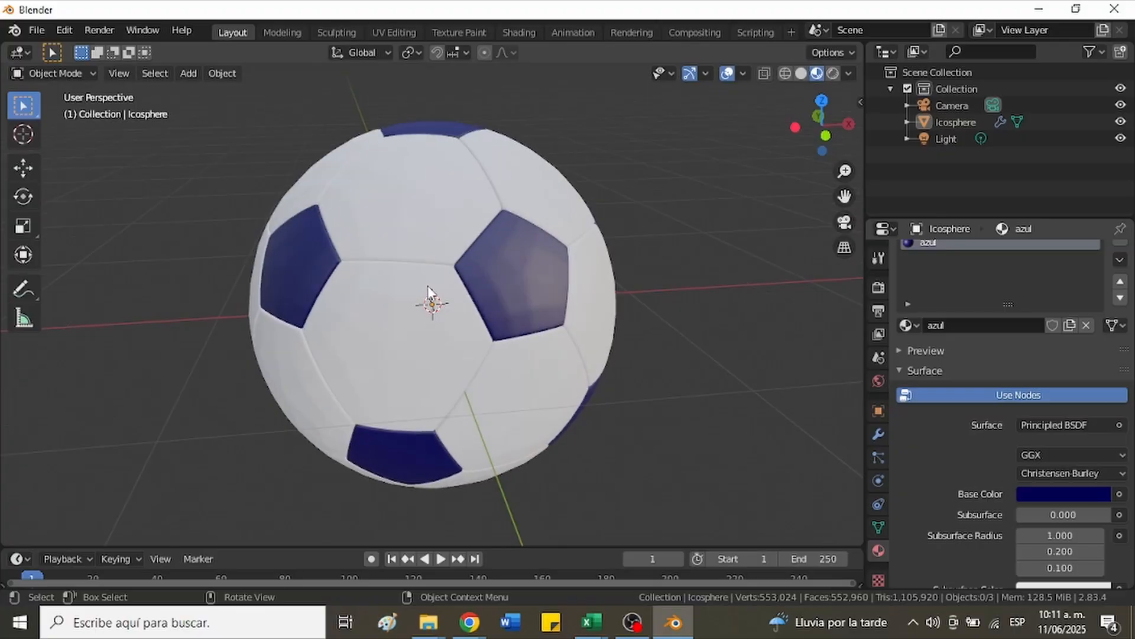
middle_click_drag(427, 286, 679, 334)
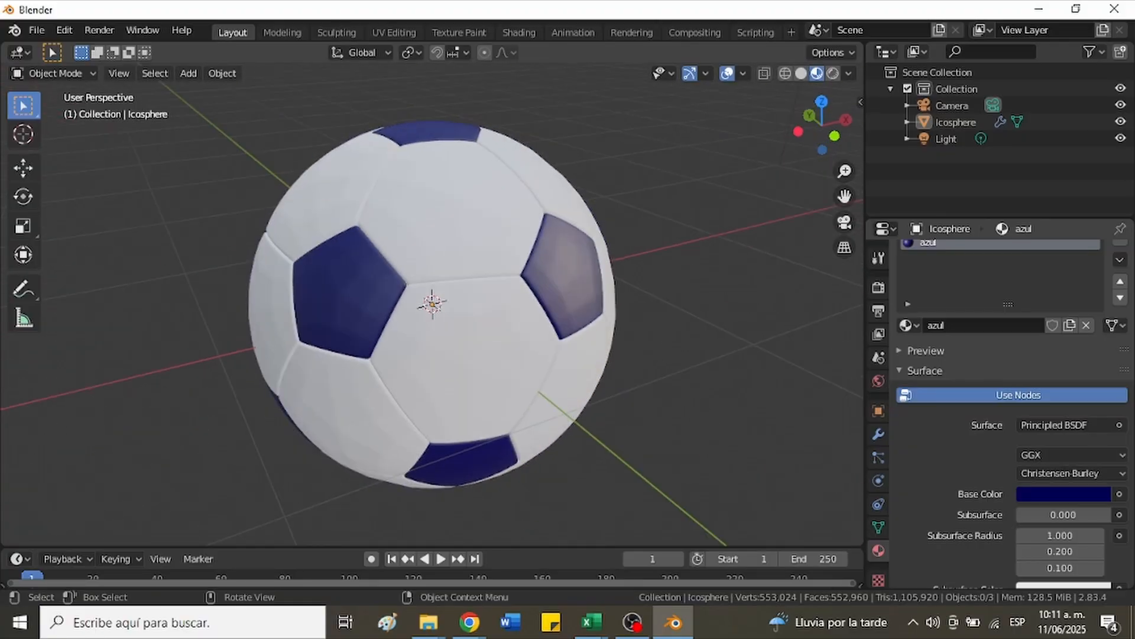
left_click(469, 622)
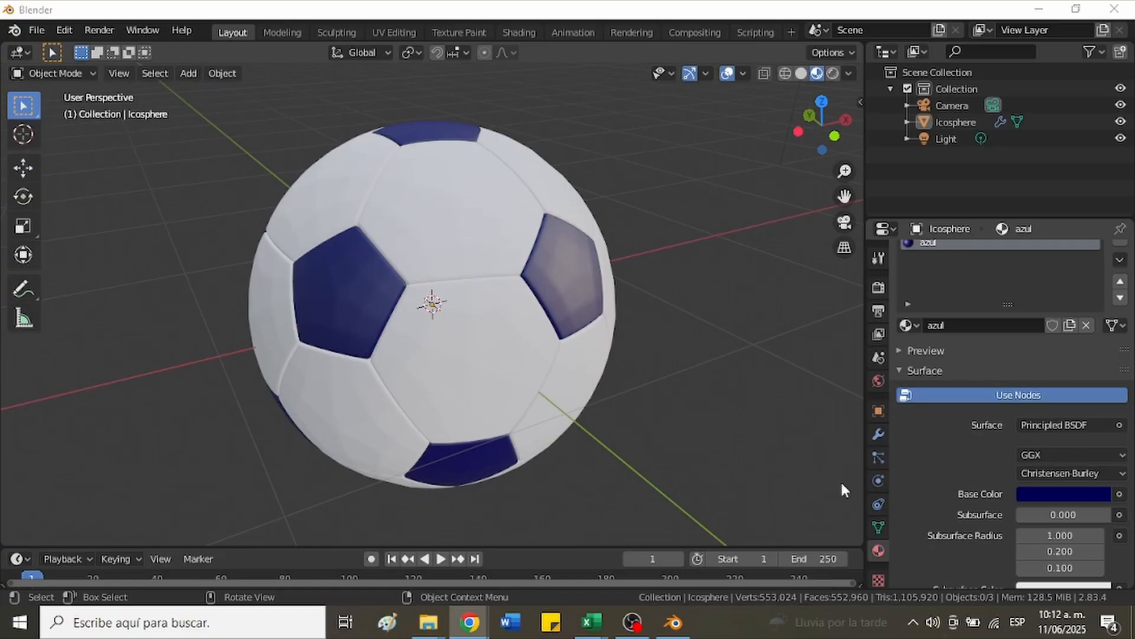
left_click(899, 370)
scroll(896, 363, "up", 2)
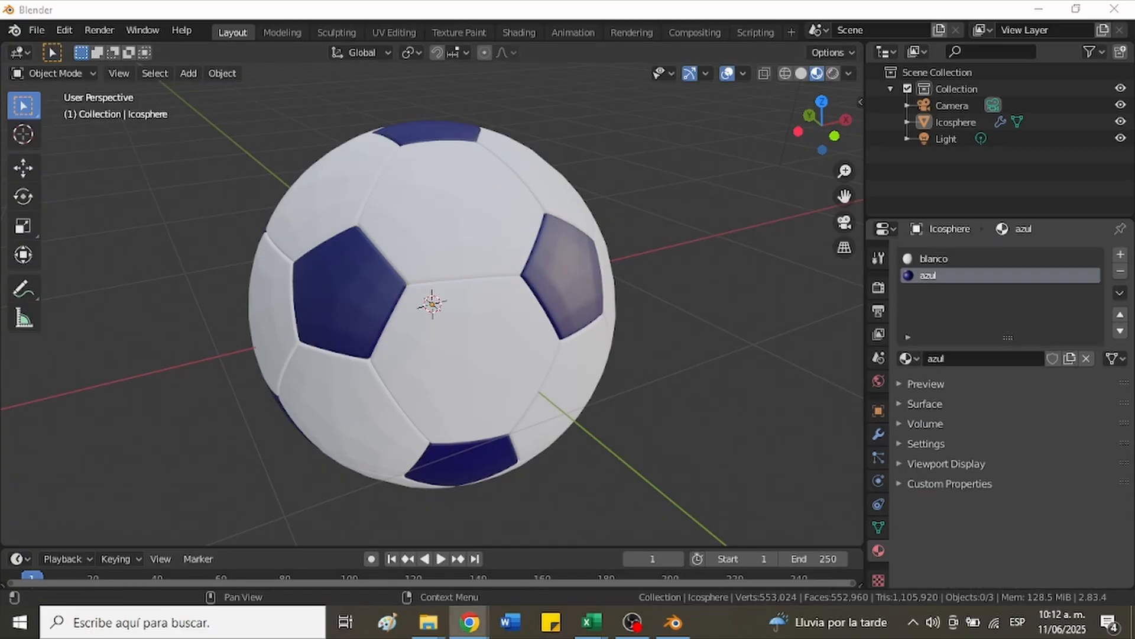
- Go back to the ball's modifier stack and restore the first Bevel above Edge Split
left_click(878, 434)
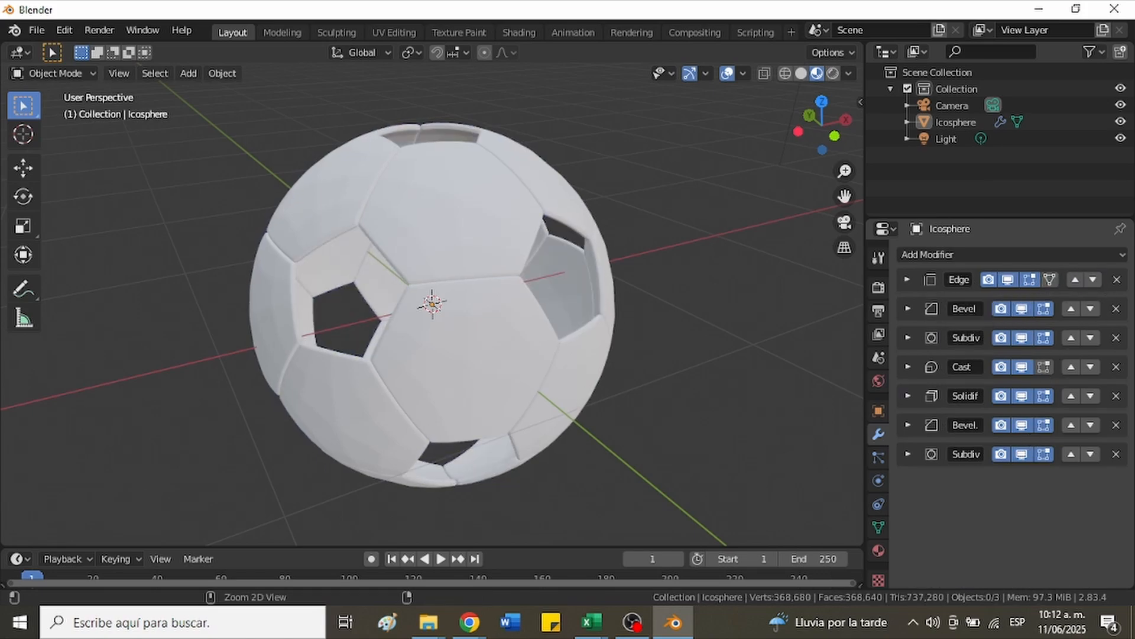
left_click(1078, 279)
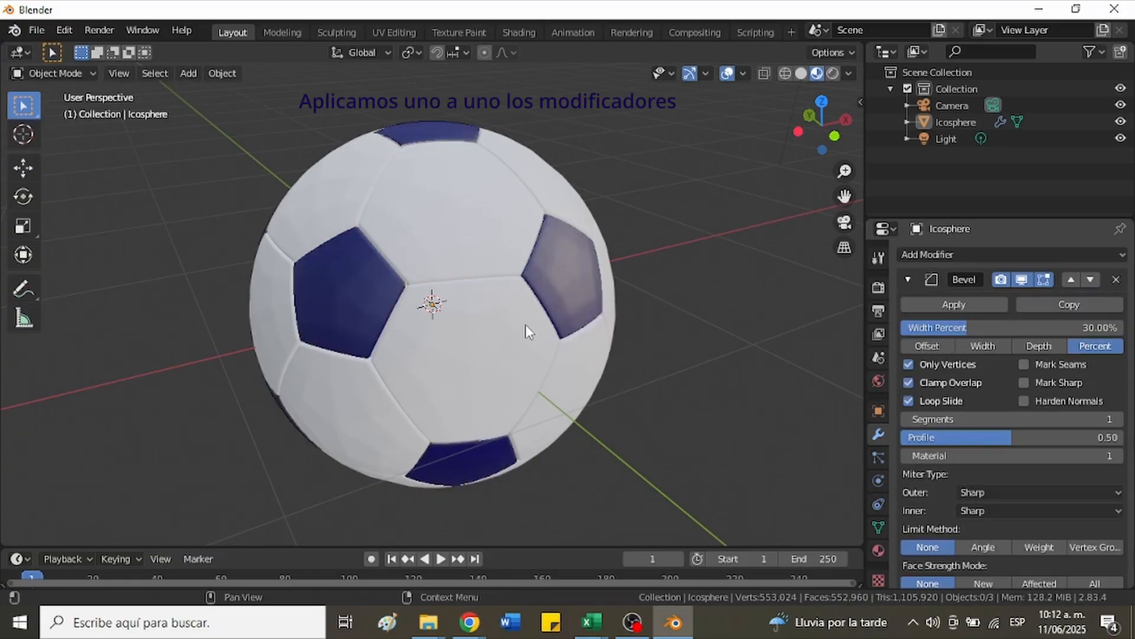
- Select the ball and apply smooth shading to it
left_click(525, 324)
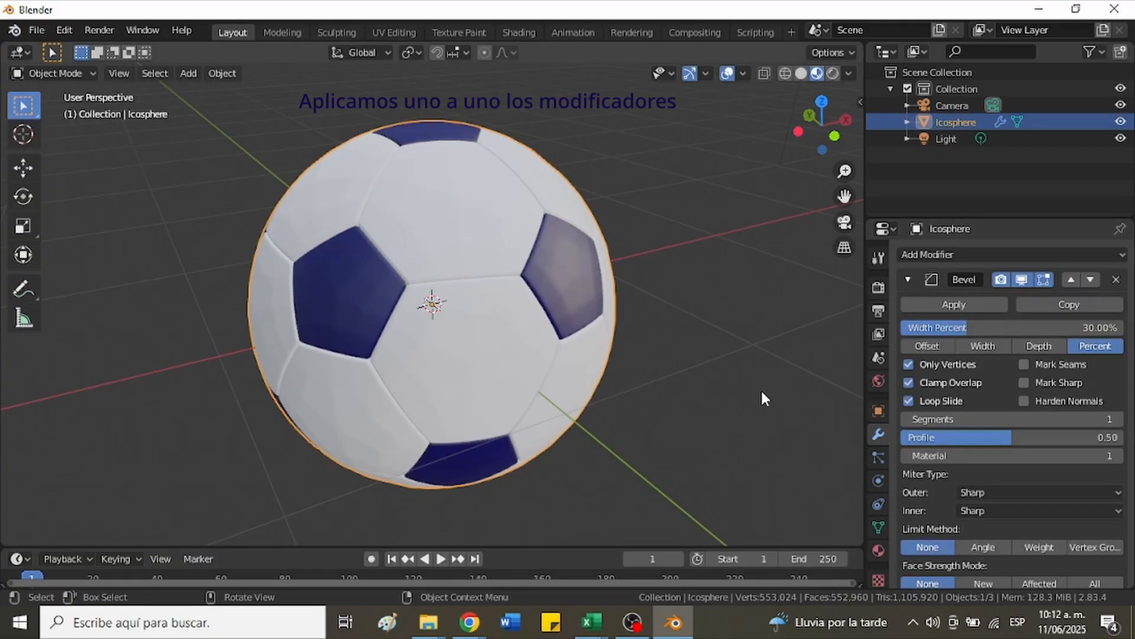
right_click(349, 196)
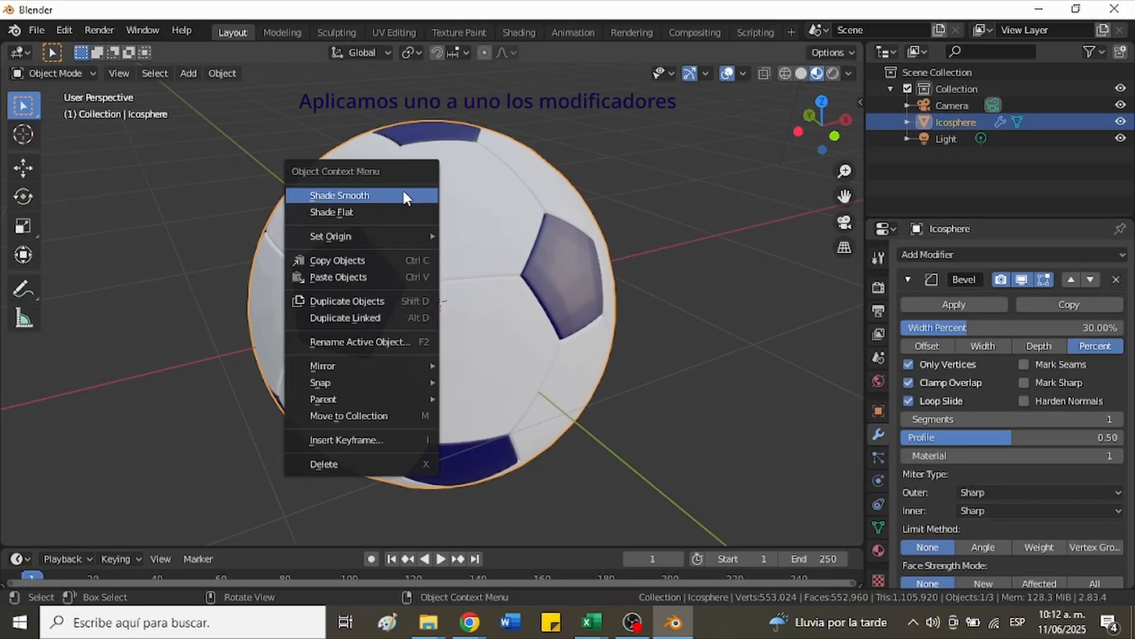
left_click(353, 195)
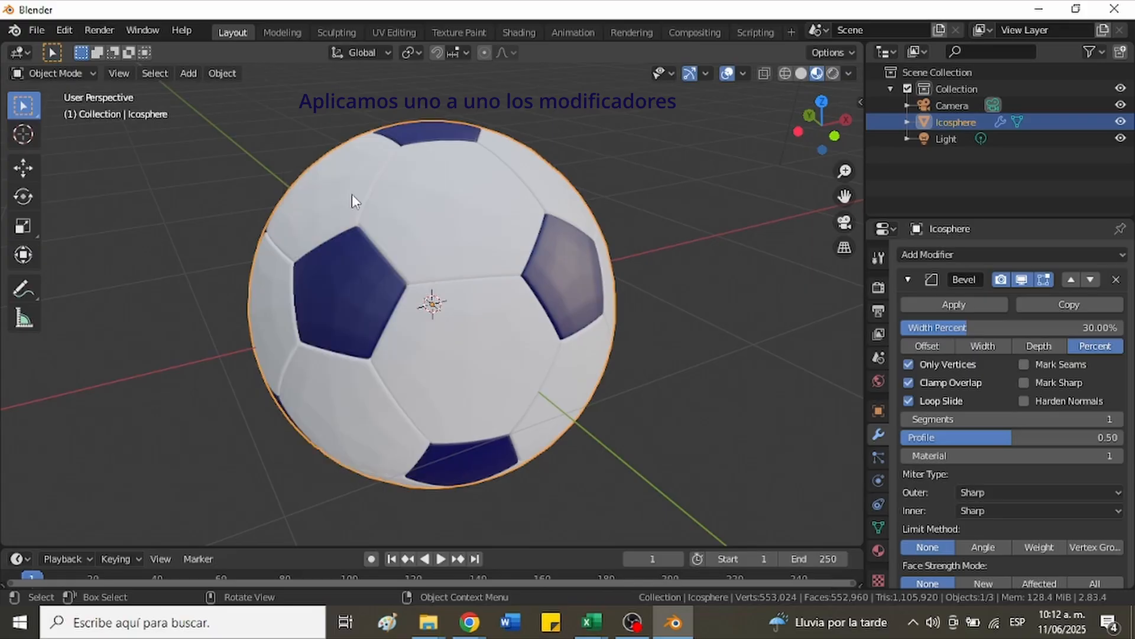
- Apply the first Bevel modifier and the Edge Split modifier to the ball's mesh
left_click(908, 279)
left_click(907, 278)
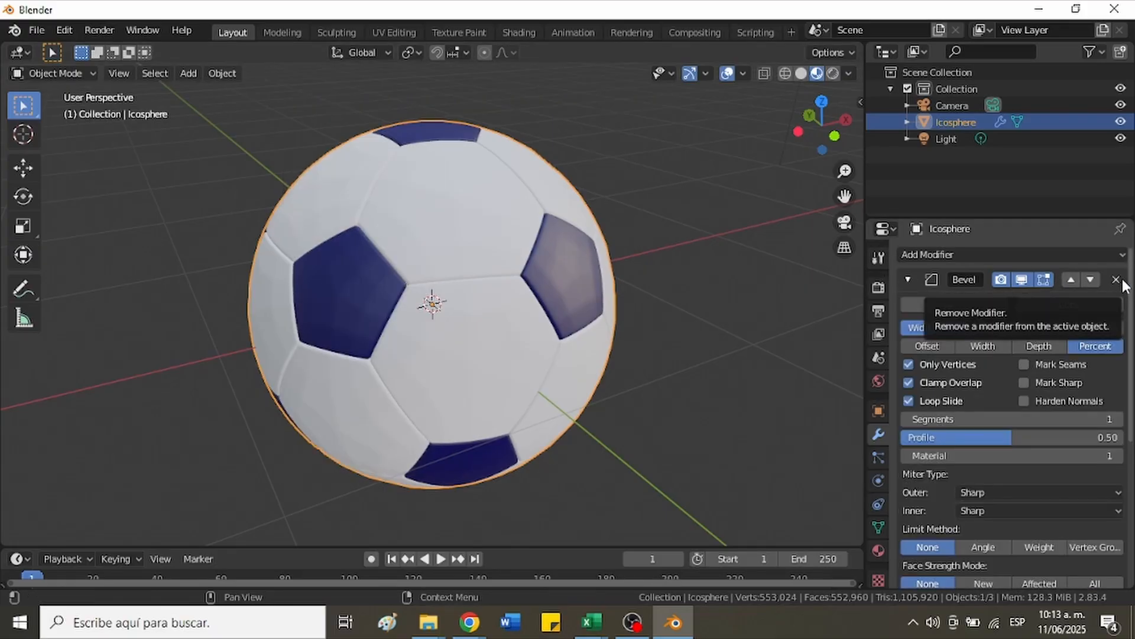
left_click(967, 309)
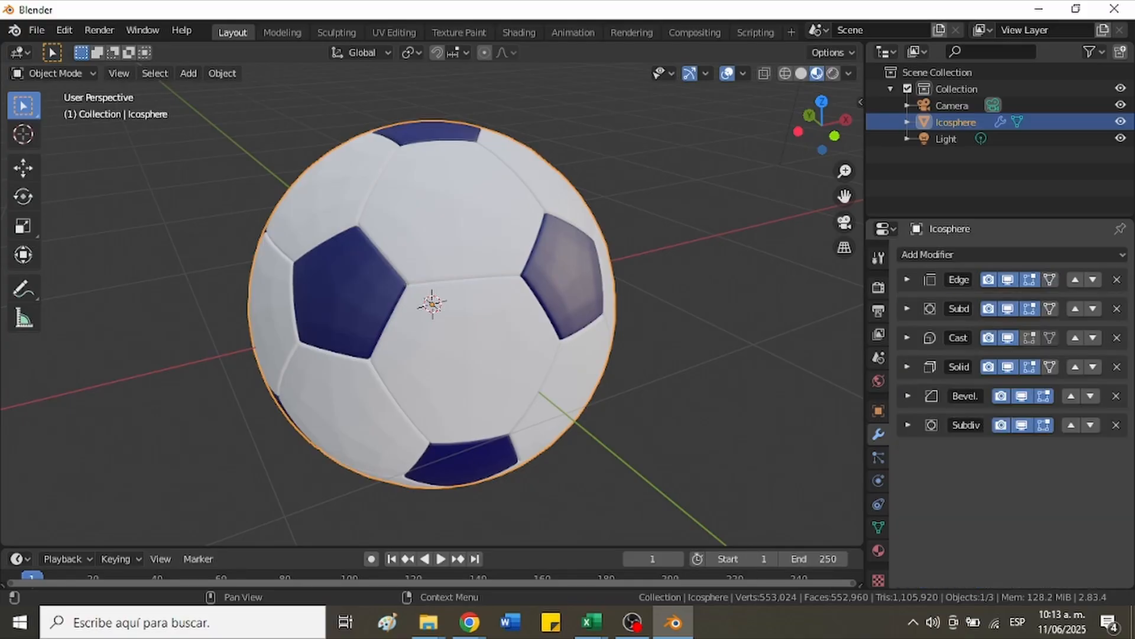
left_click(932, 281)
key("alt+Tab")
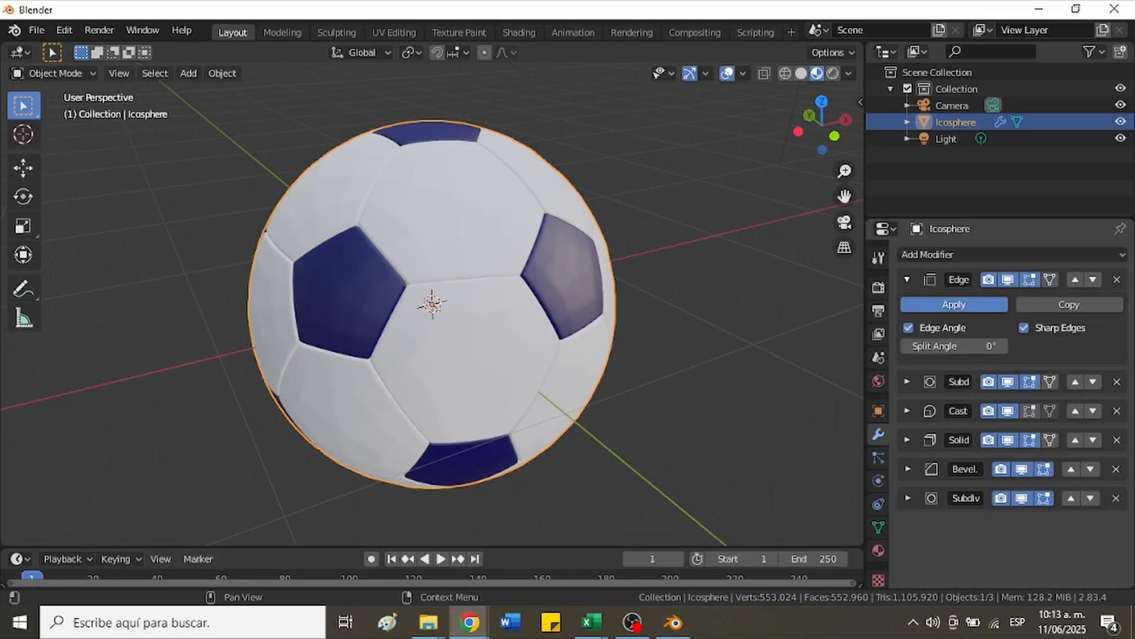
key("alt+Tab")
left_click(961, 306)
- Apply the Simple Subdivision Surface modifier and the Cast modifier to the ball's mesh
left_click(943, 280)
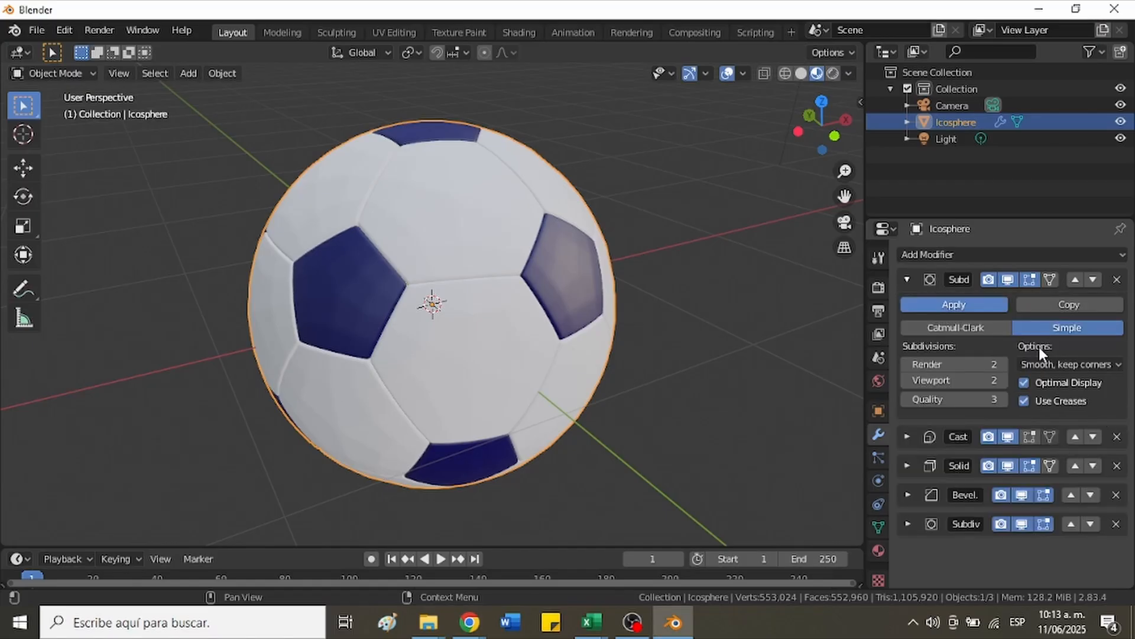
left_click(954, 304)
left_click(908, 279)
key("alt+Tab")
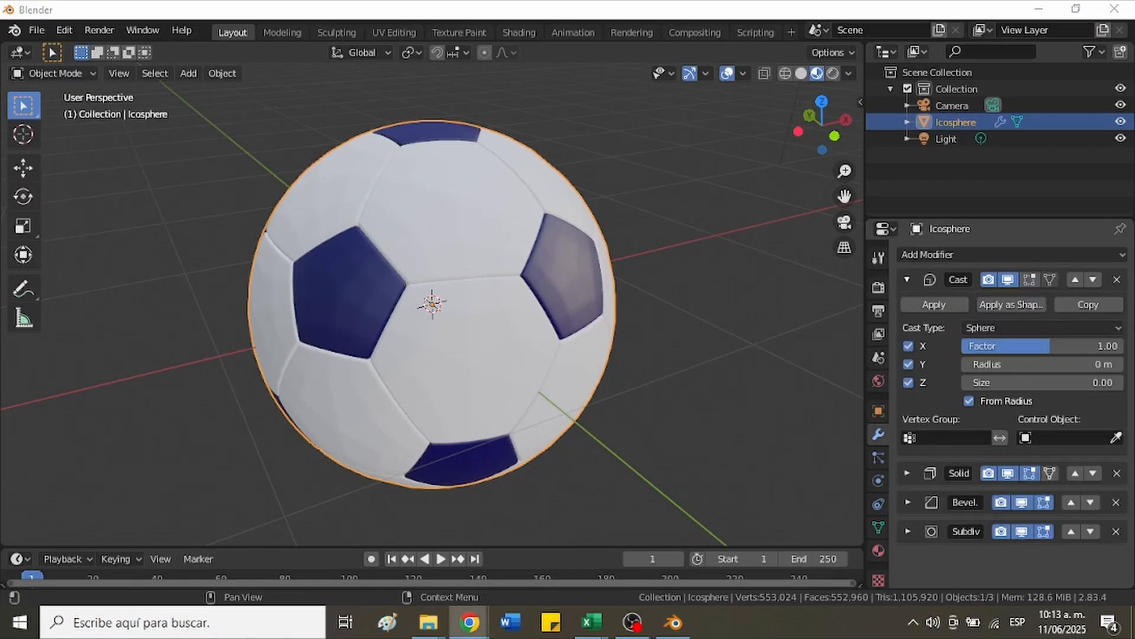
key("alt+Tab")
left_click(918, 300)
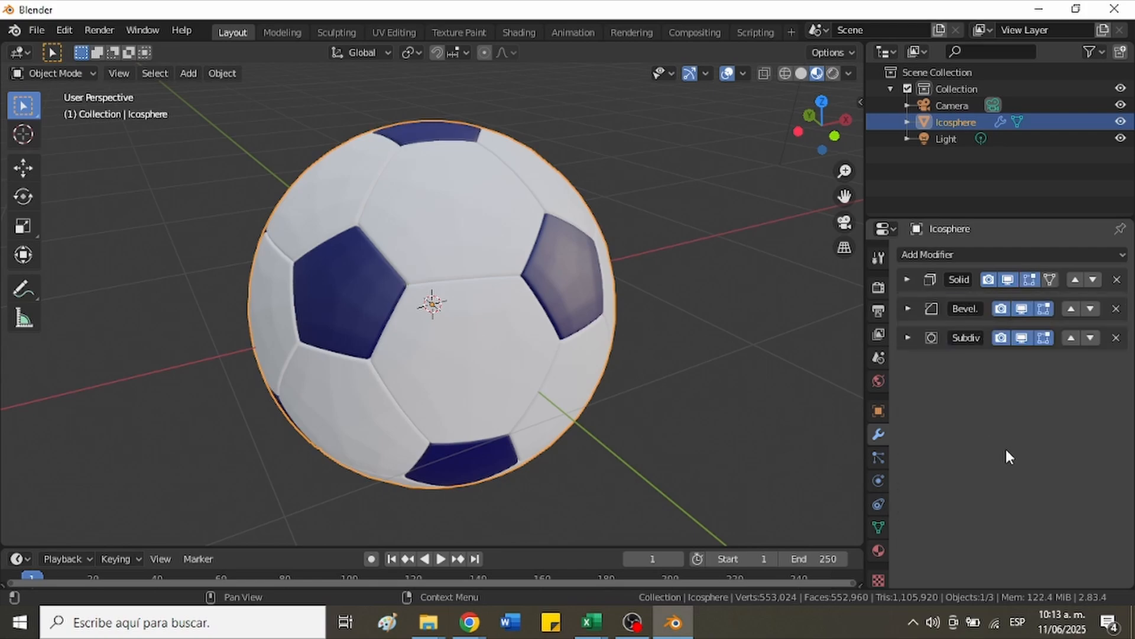
- Apply the Solidify modifier and the remaining three-segment Bevel modifier to the ball's mesh
left_click(907, 279)
left_click(954, 304)
left_click(908, 279)
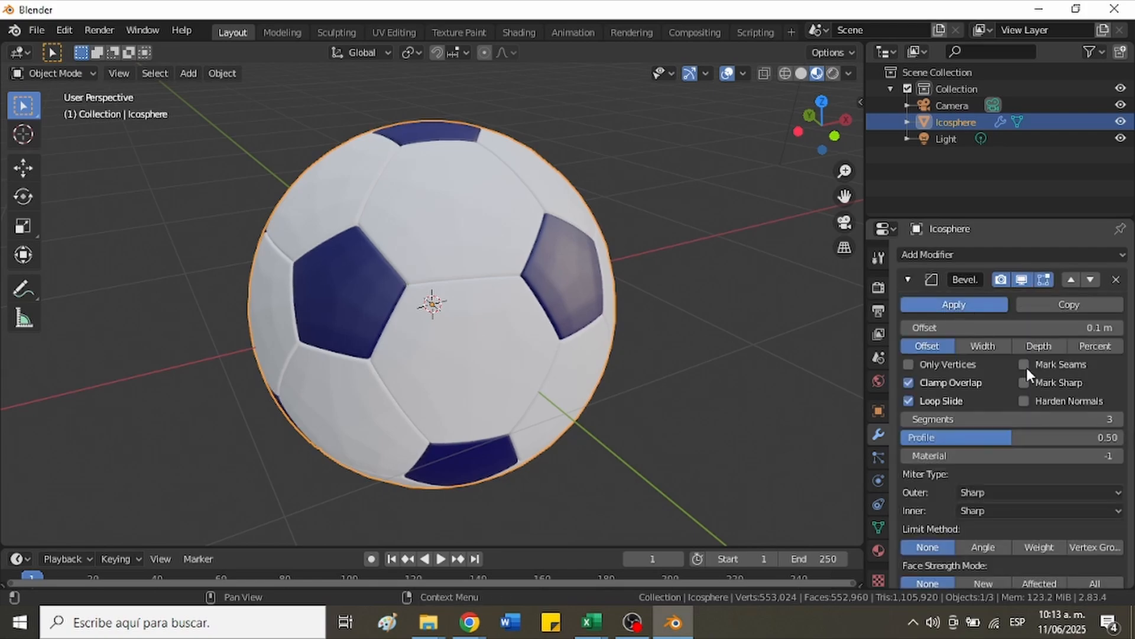
left_click(954, 304)
- Apply the remaining Catmull-Clark Subdivision Surface modifier to the ball's mesh
left_click(907, 280)
key("alt+Tab")
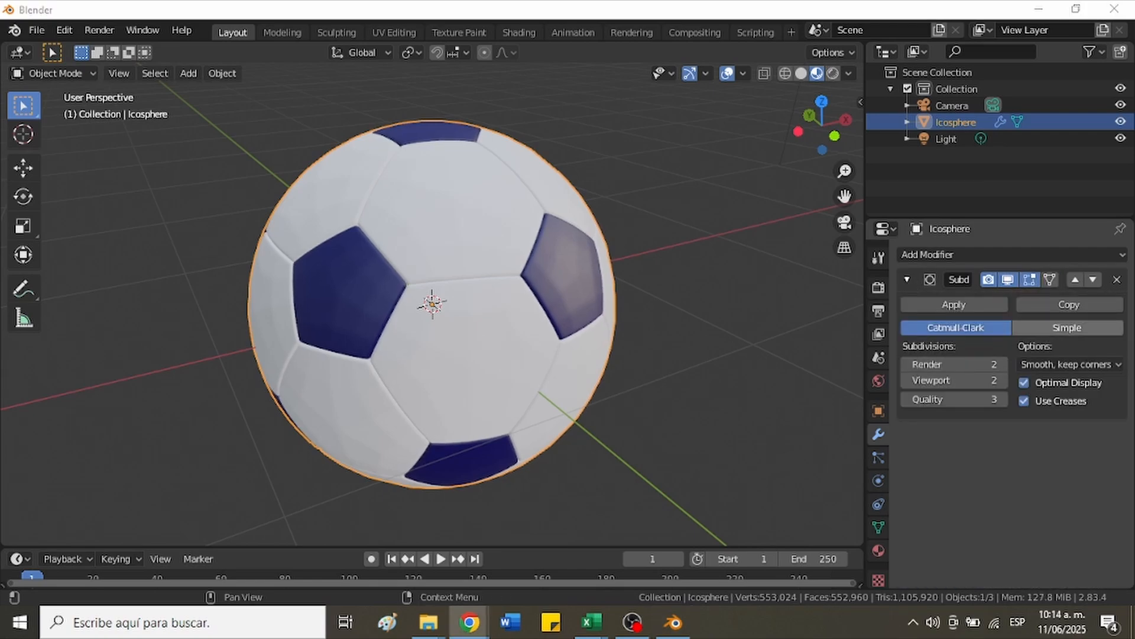
left_click(953, 305)
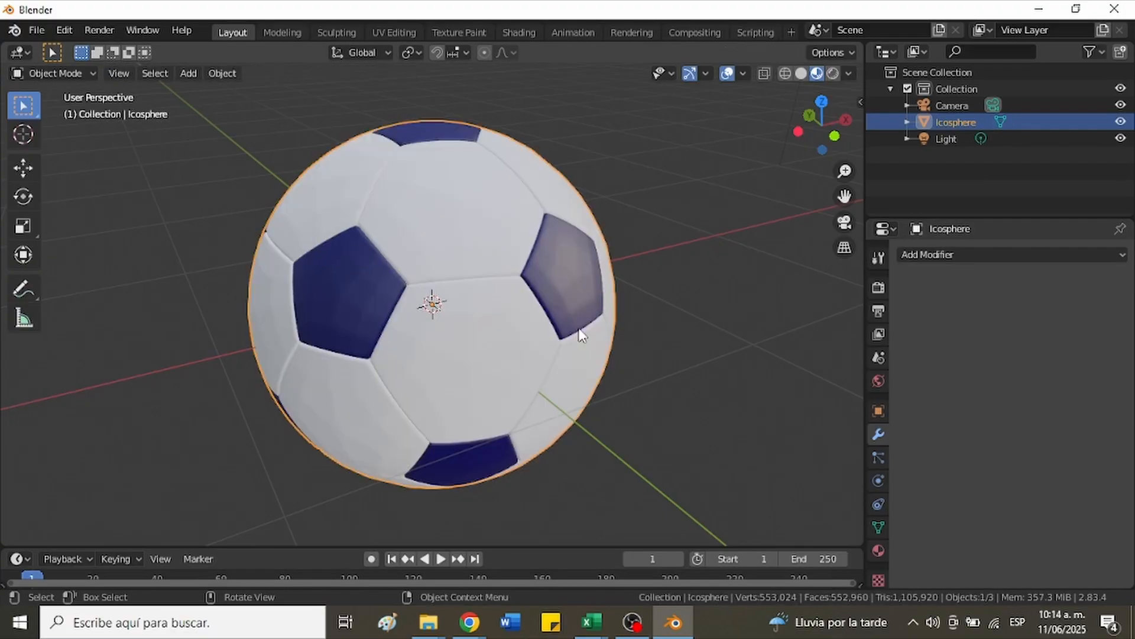
- Examine the ball's resulting mesh in Wireframe shading and return the viewport to Material Preview
key("Tab")
key("Tab")
key("z")
left_click(560, 312)
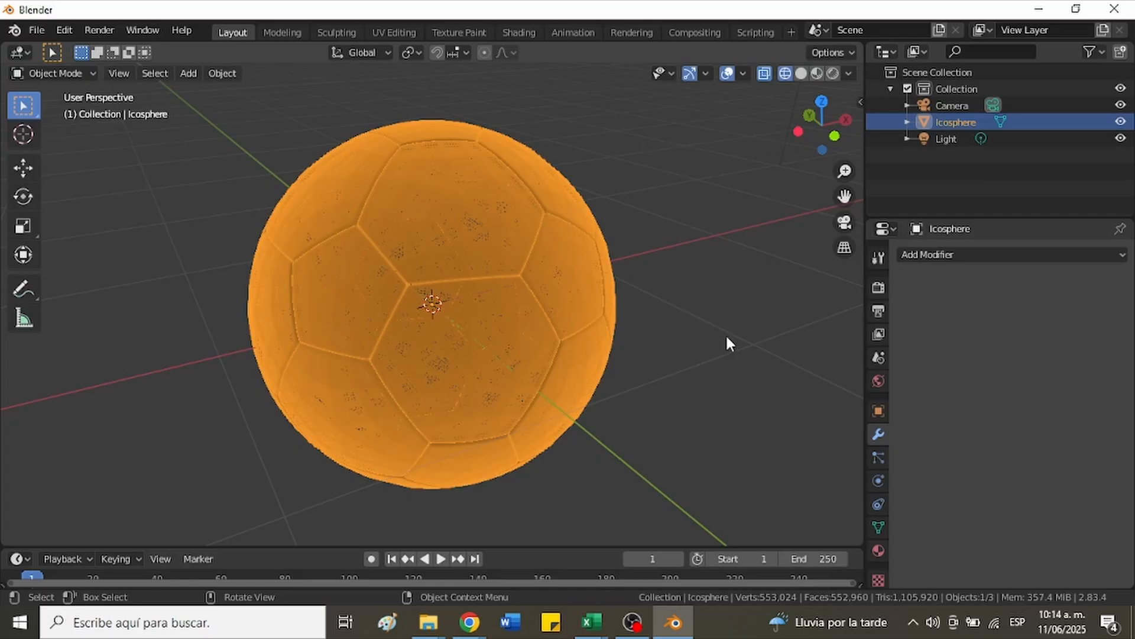
key("z")
left_click(736, 430)
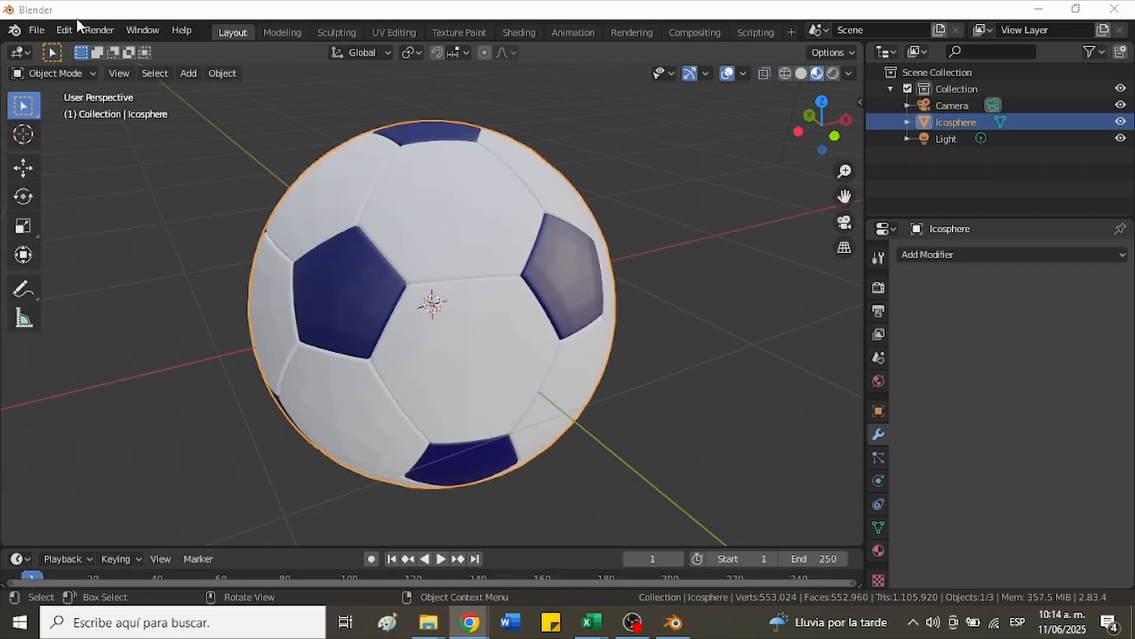
- Deselect the ball, check its lighting in Rendered shading and return the viewport to Material Preview
left_click(36, 30)
left_click(732, 315)
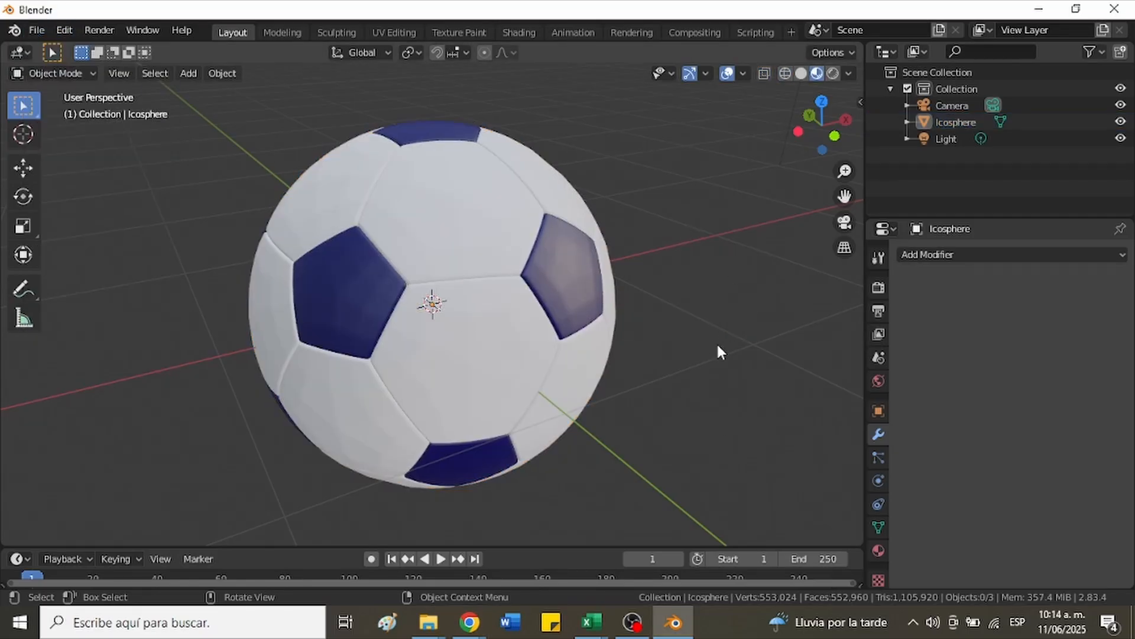
key("z")
left_click(712, 248)
key("z")
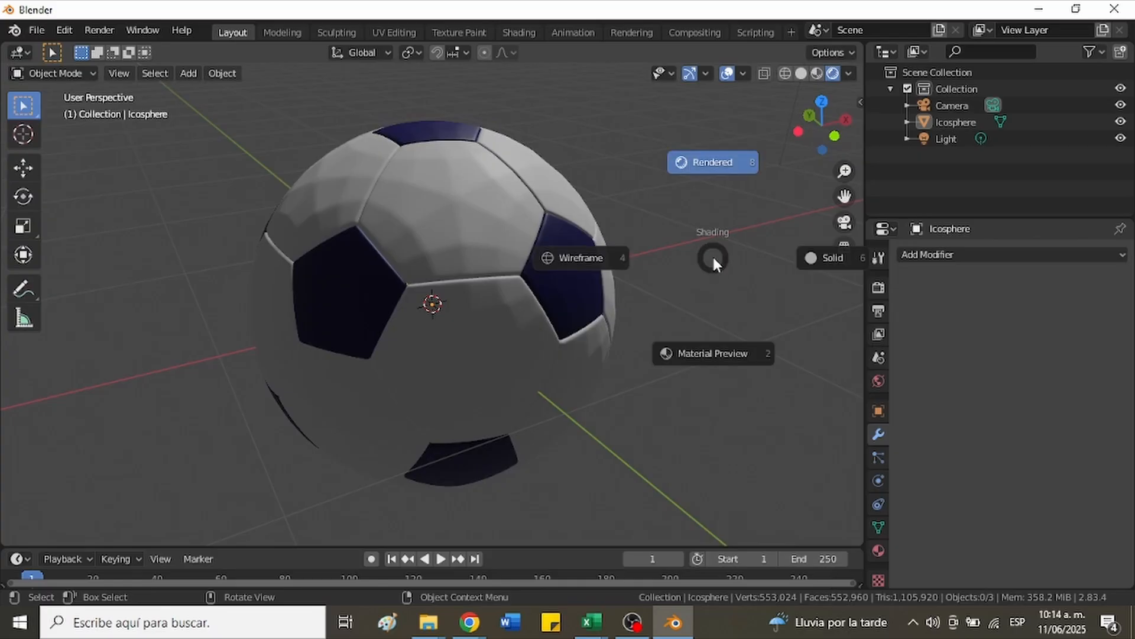
left_click(714, 355)
- Render the ball scene as a still image
left_click(100, 30)
left_click(126, 48)
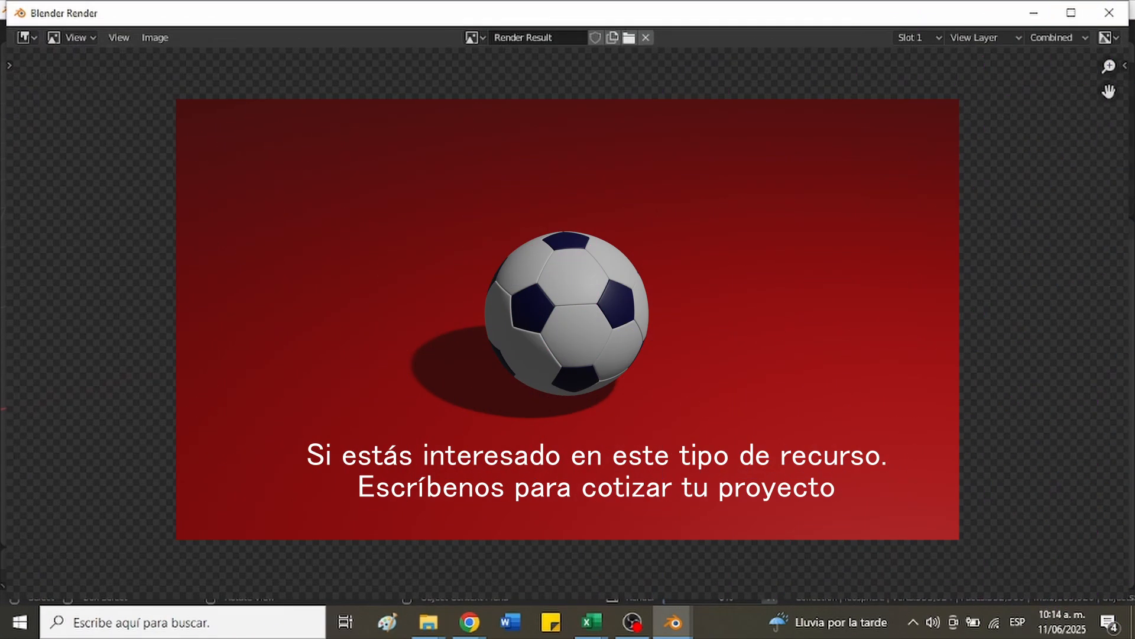